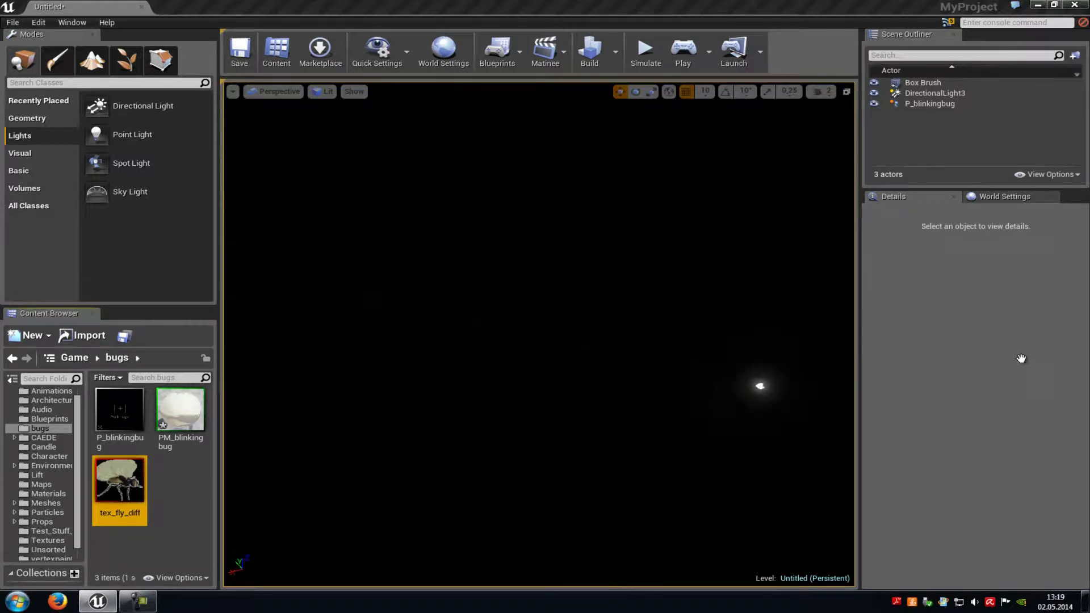
View the tex_fly_diff texture enlarged in the texture editor, and close it.
double_click(119, 488)
scroll(354, 367, up, 5)
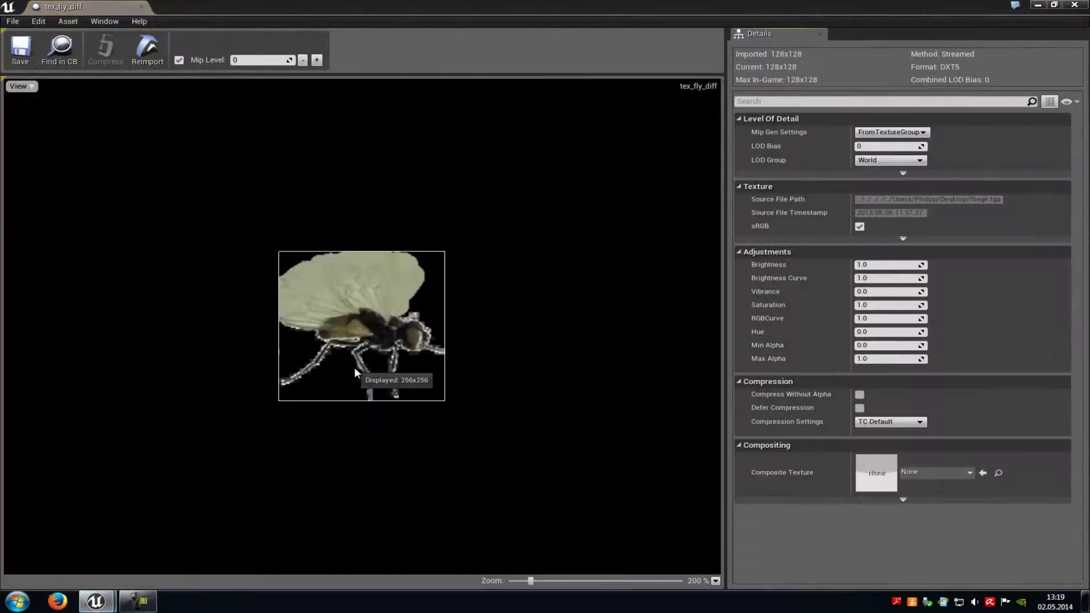
click(1074, 4)
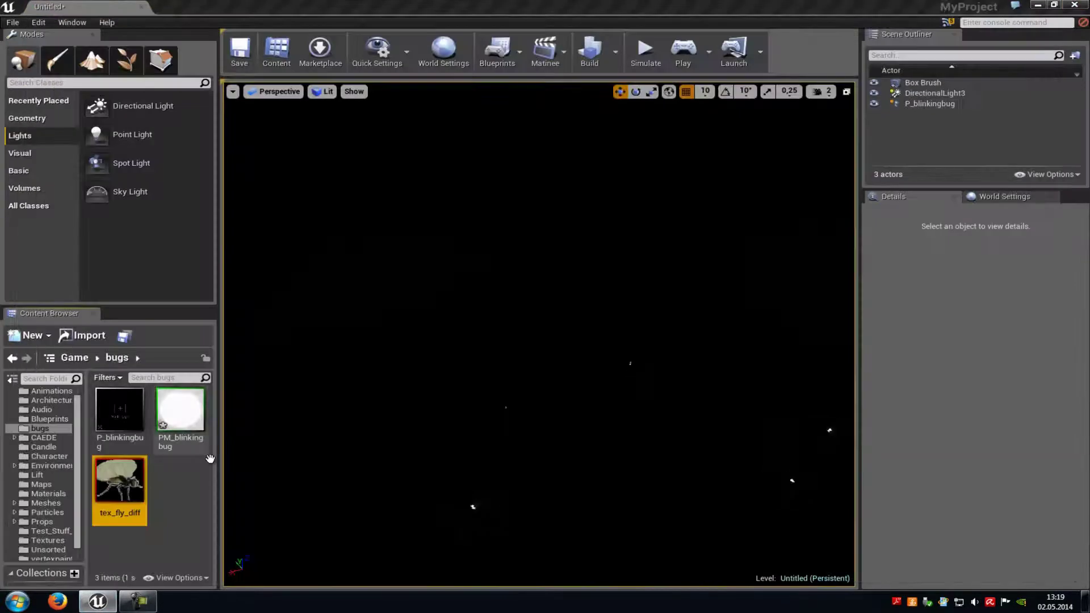
Open the PM_blinkingbug material and examine the fly Texture Sample, the Constant and the Multiply node for the opacity mask.
double_click(195, 422)
scroll(555, 354, down, 3)
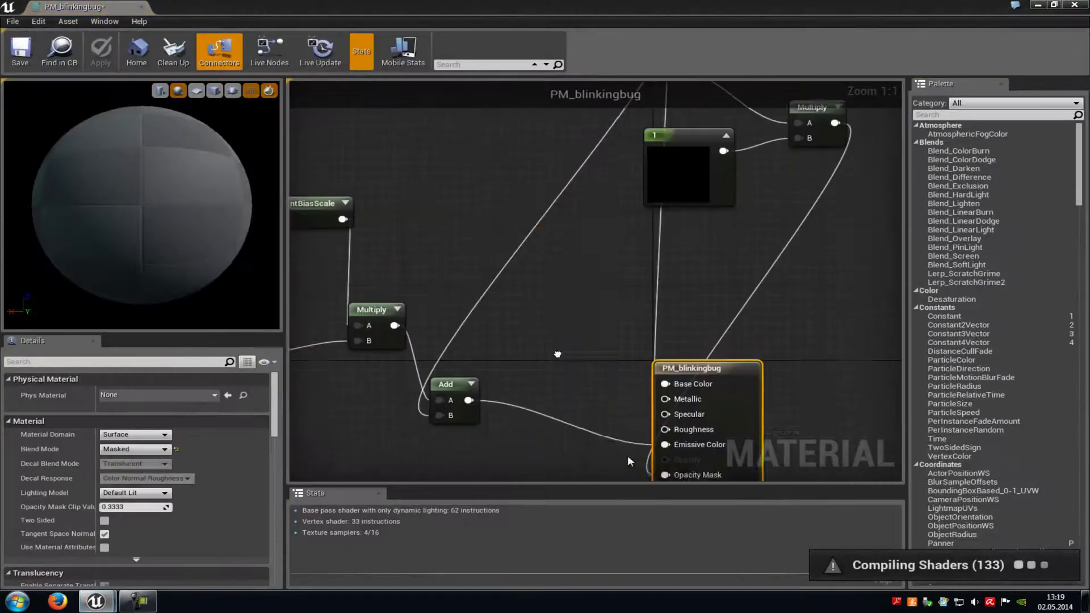
scroll(555, 355, up, 4)
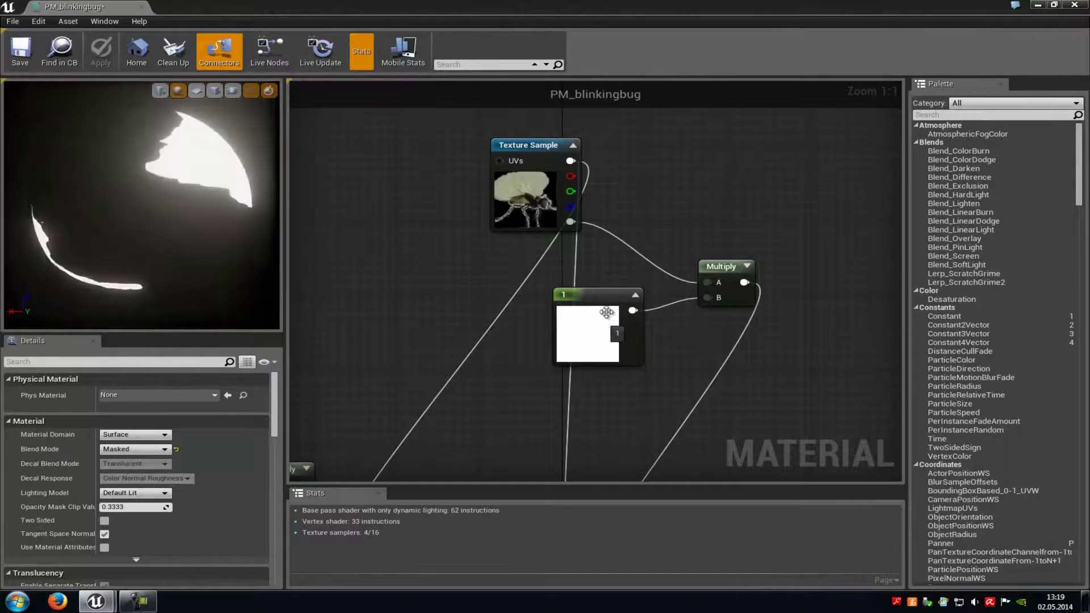
key(Home)
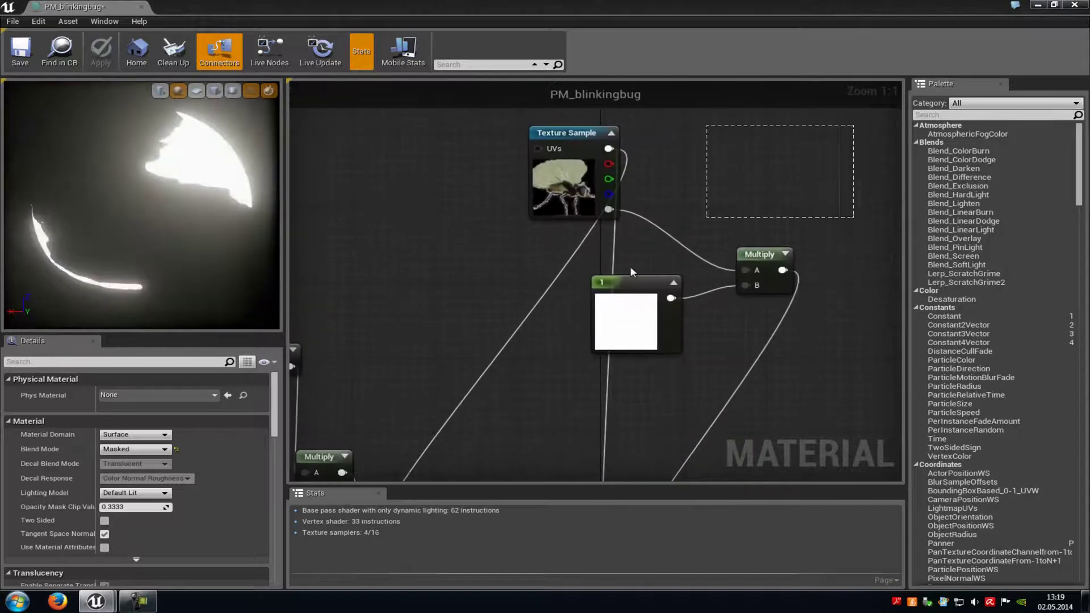
drag(632, 272, 522, 339)
click(585, 147)
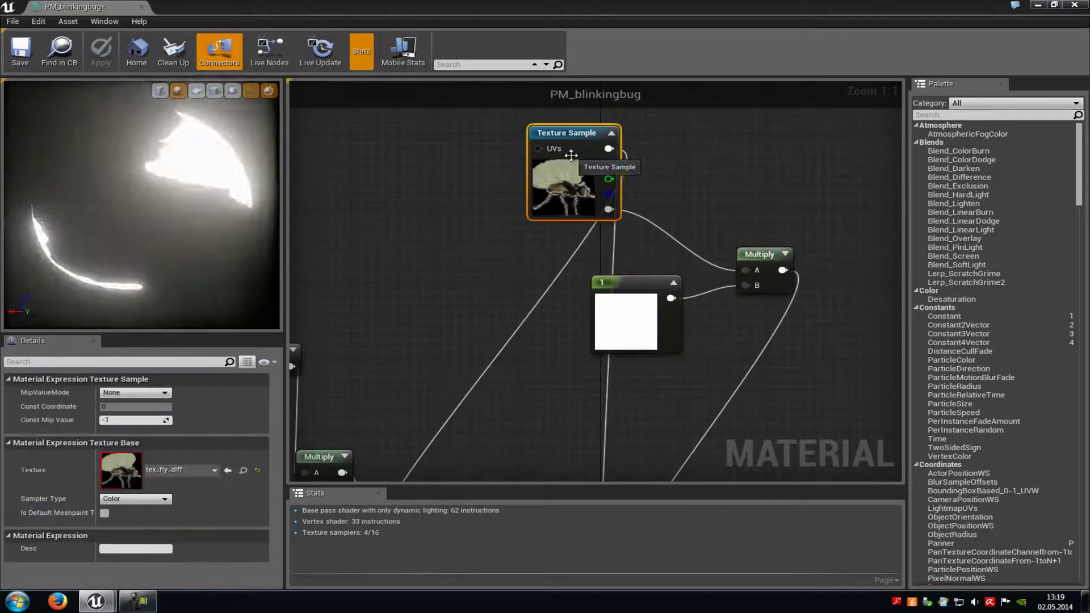
click(760, 262)
click(630, 283)
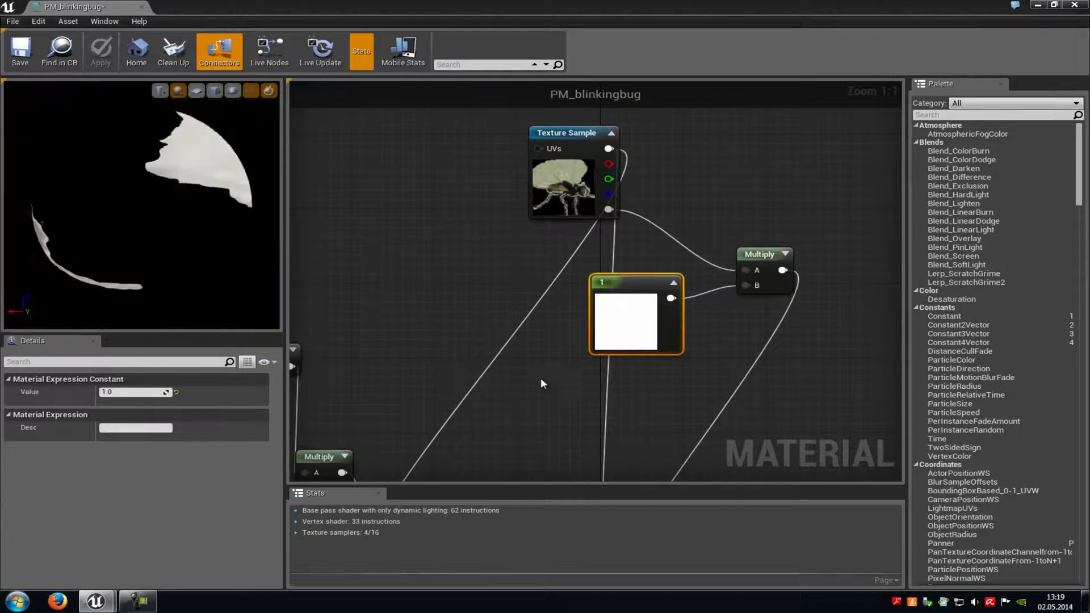
Examine the Add, Multiply and ConstantBiasScale nodes that feed the material's Emissive Color.
right_drag(541, 383, 703, 243)
scroll(675, 312, down, 2)
scroll(709, 320, down, 1)
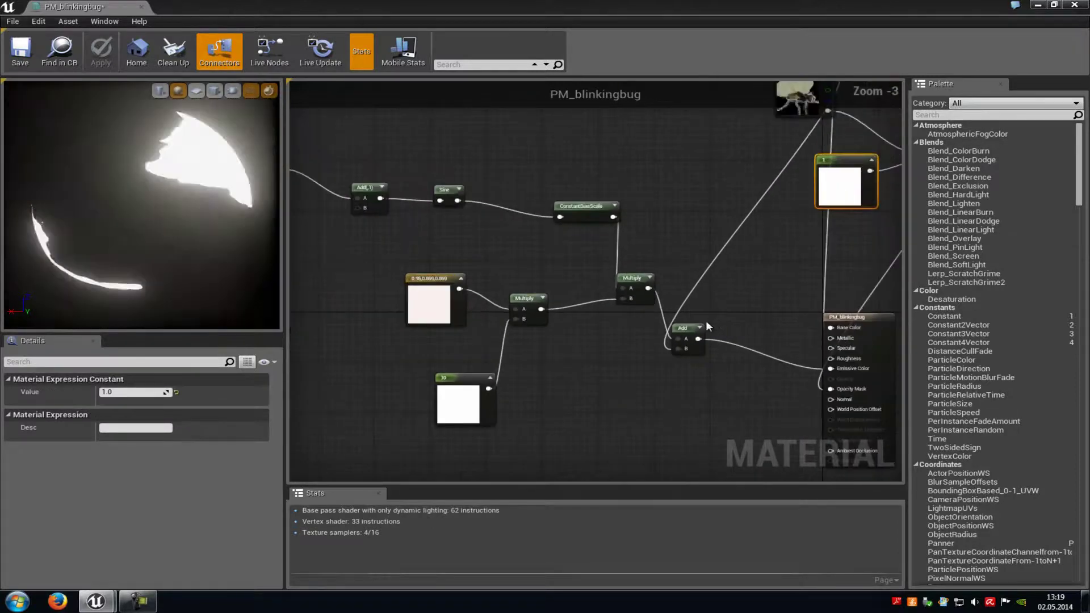
scroll(709, 319, up, 3)
click(677, 347)
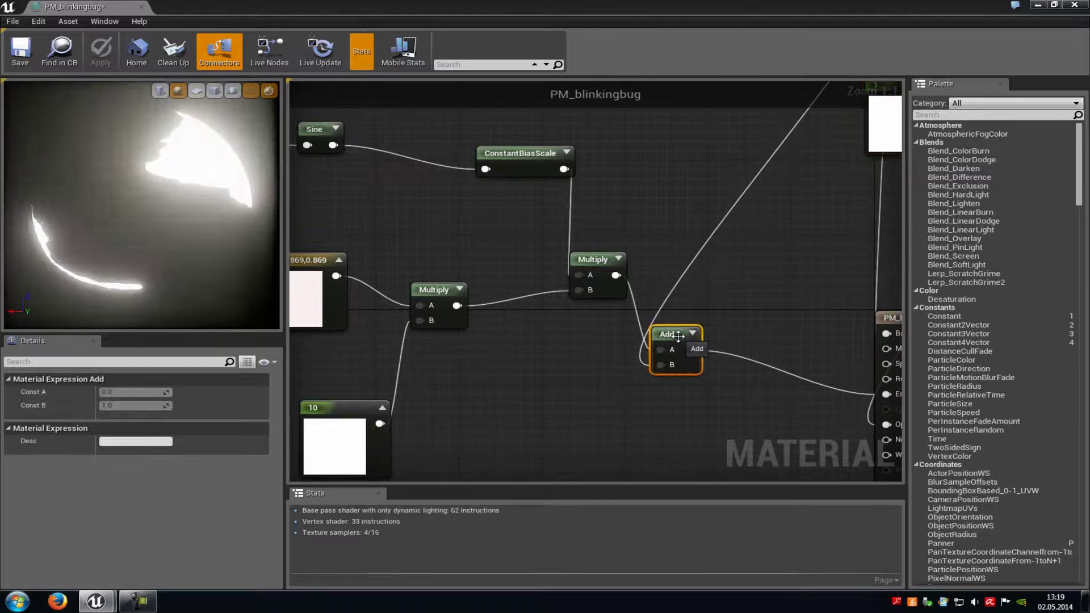
right_drag(690, 321, 613, 410)
right_drag(651, 378, 728, 173)
right_drag(636, 333, 752, 152)
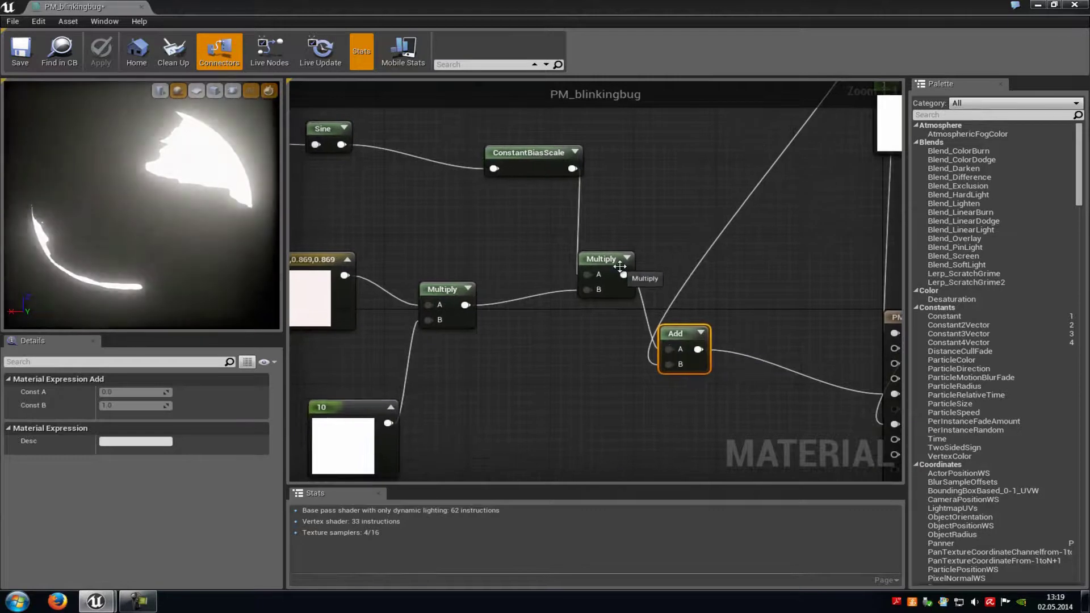
right_drag(612, 263, 733, 321)
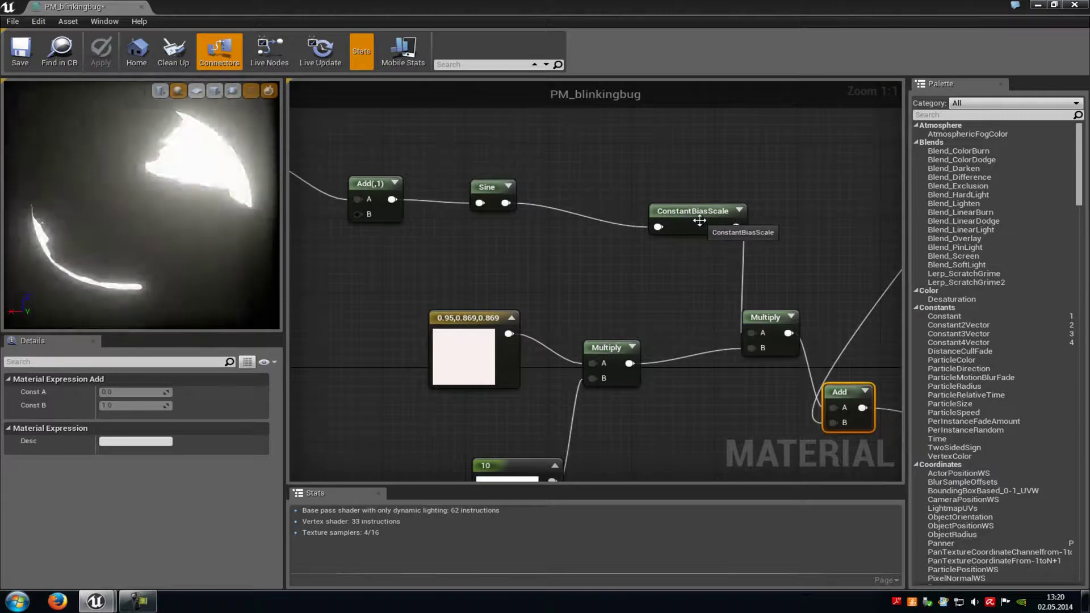
right_drag(706, 379, 700, 333)
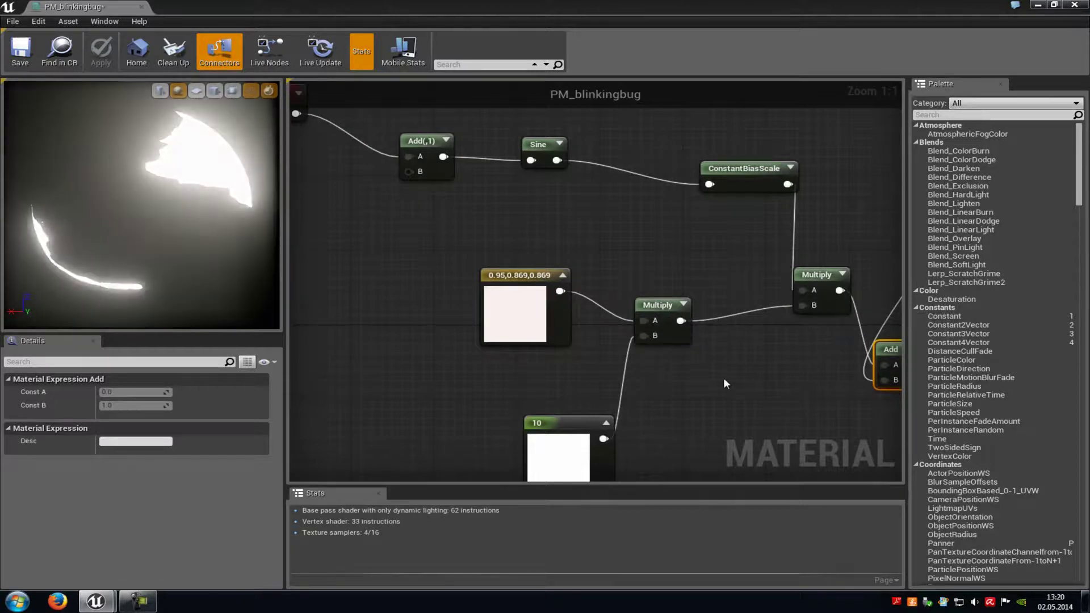
right_drag(696, 323, 762, 283)
Inspect the settings of the color vector, its brightness constant, and the Sine, Add and Time nodes.
click(595, 271)
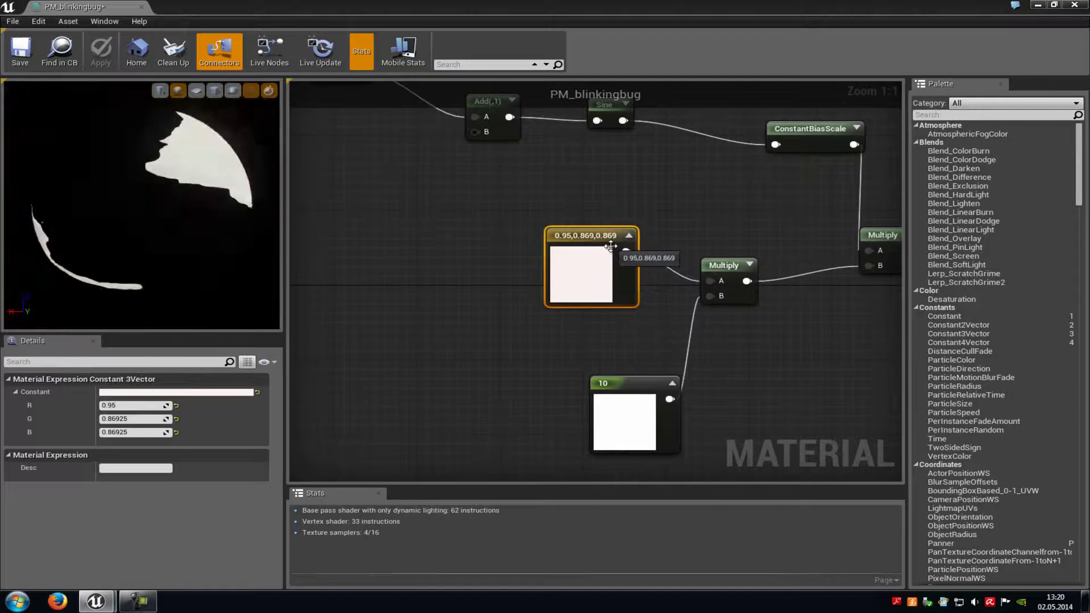
click(647, 418)
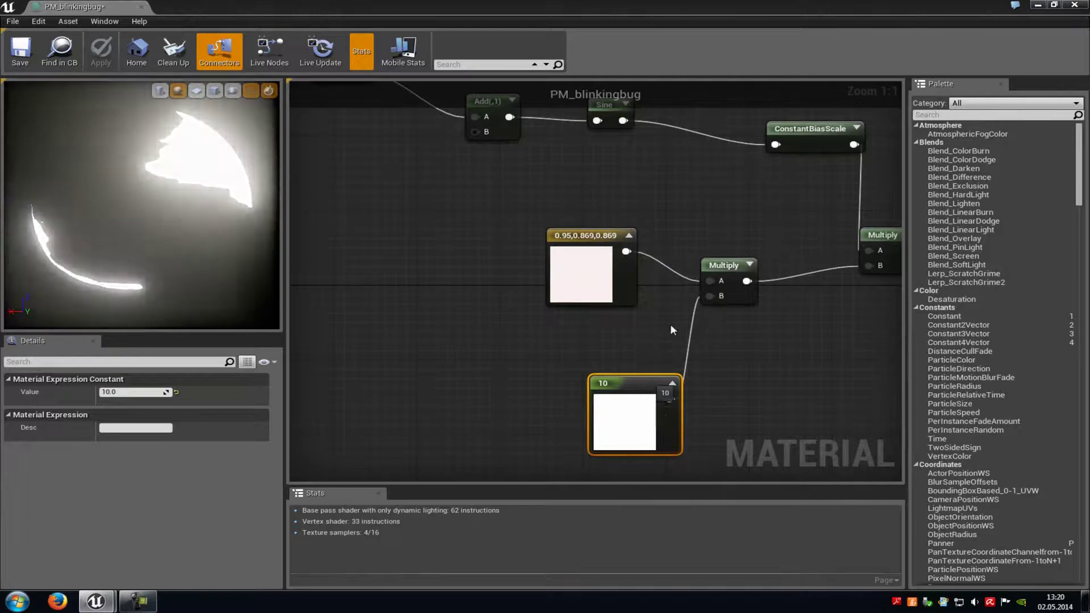
click(693, 213)
right_drag(693, 213, 732, 379)
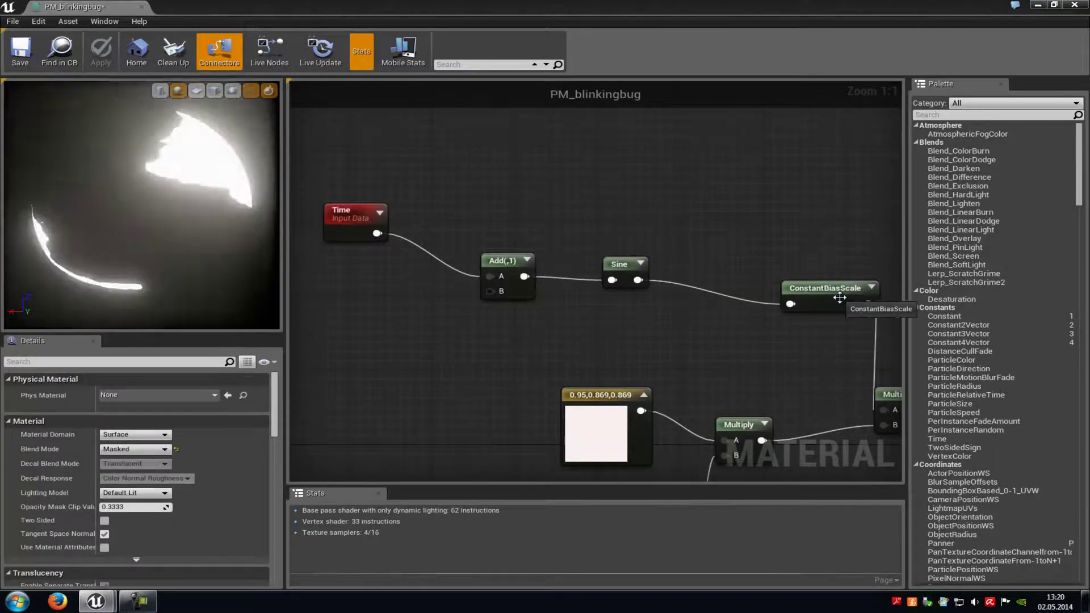
click(628, 263)
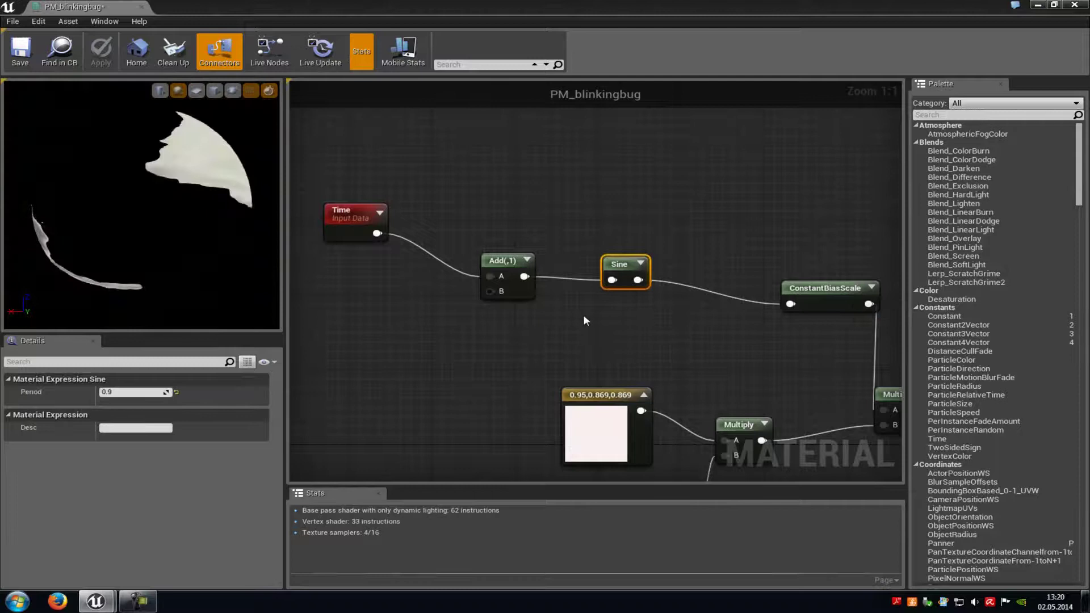
right_drag(586, 316, 661, 328)
click(579, 275)
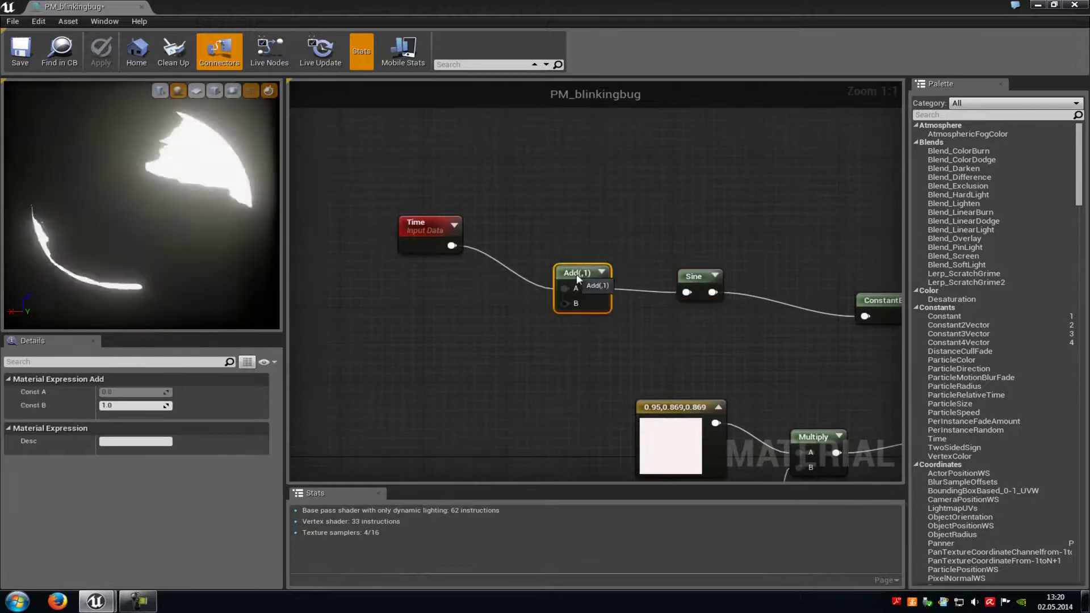
click(429, 234)
click(624, 352)
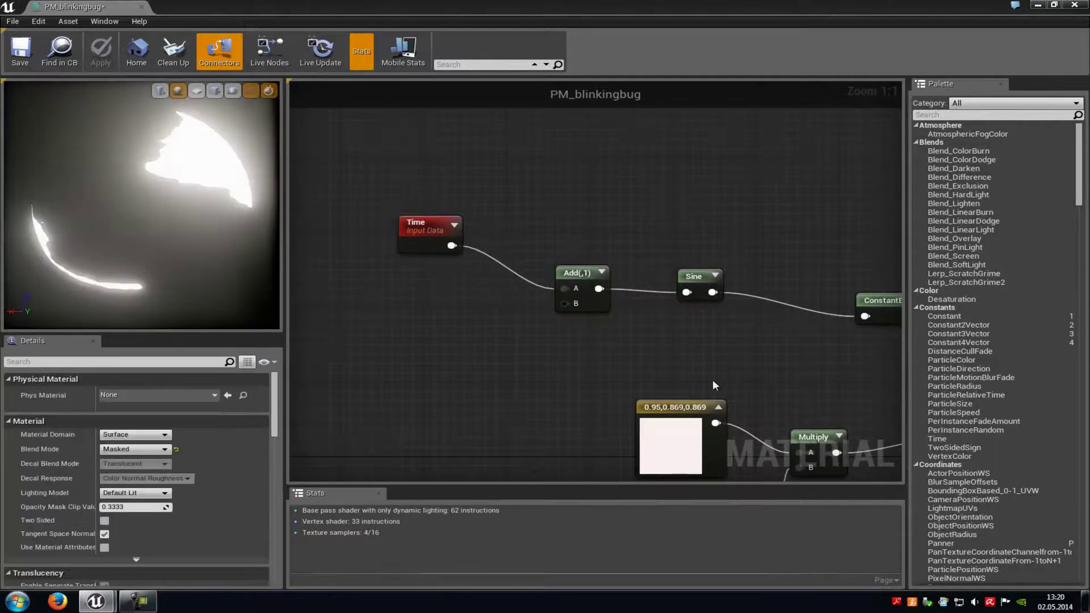
Try periods of 0.1 and 10 on the Sine node to compare the blinking speed.
right_drag(684, 298, 621, 247)
click(635, 245)
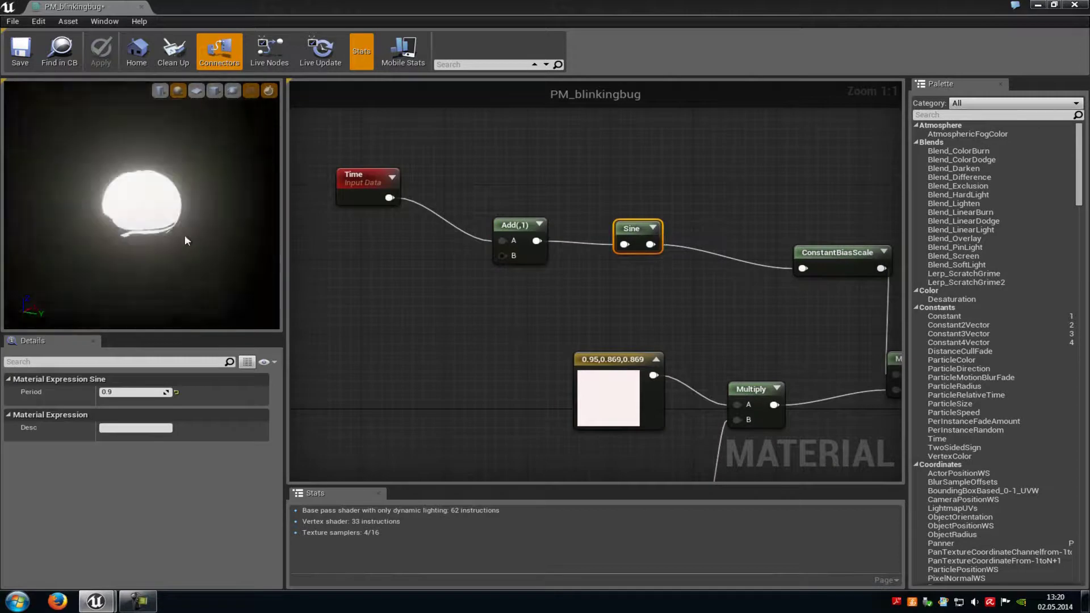
click(129, 392)
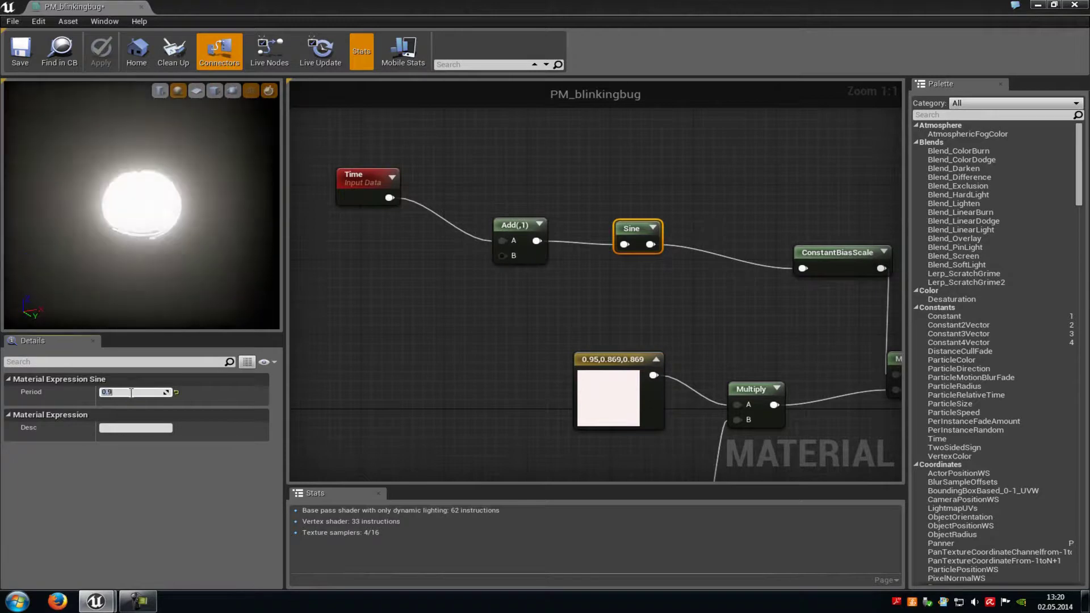
text(1)
key(Return)
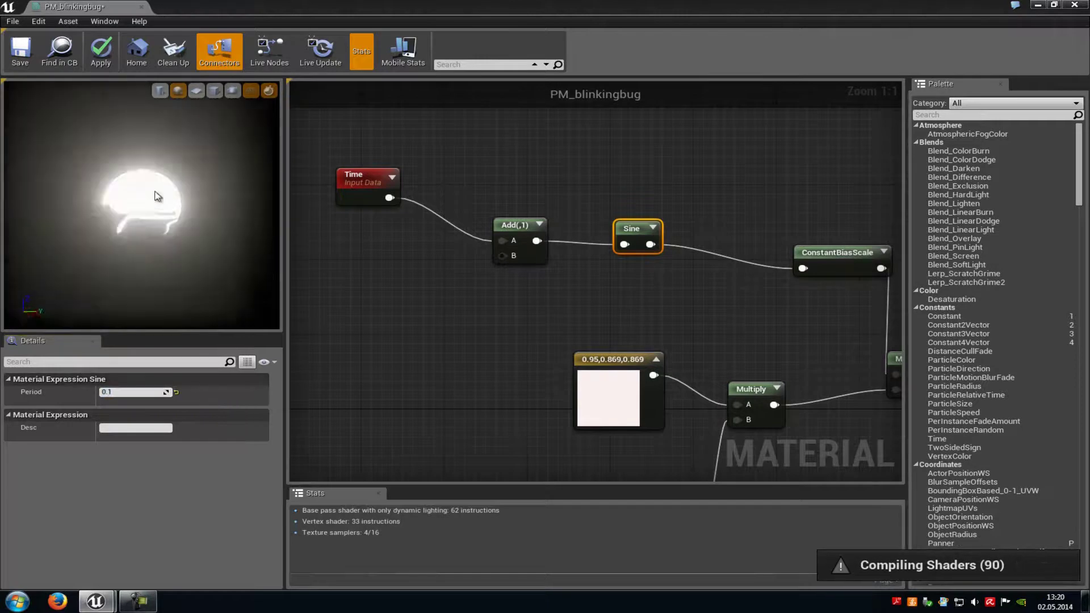
click(121, 394)
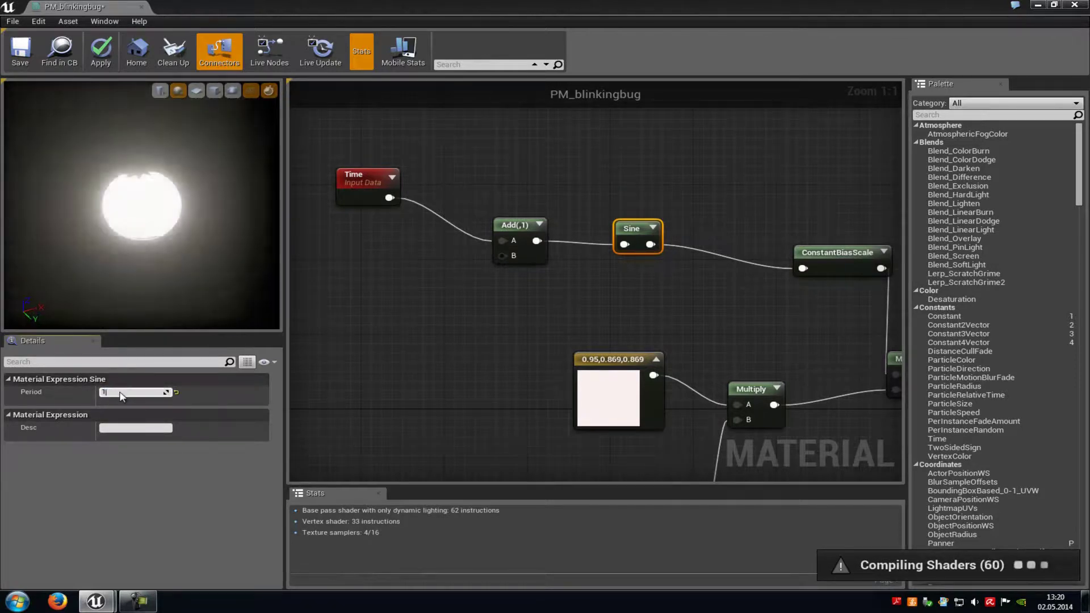
click(559, 307)
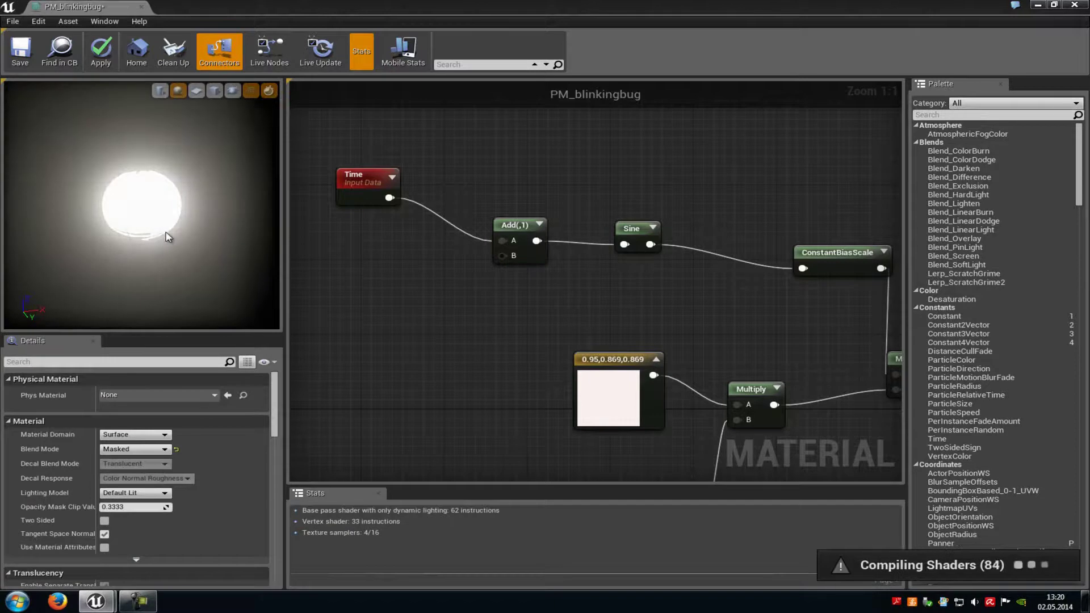
Set the Sine node's period to 0.9.
click(634, 240)
click(132, 391)
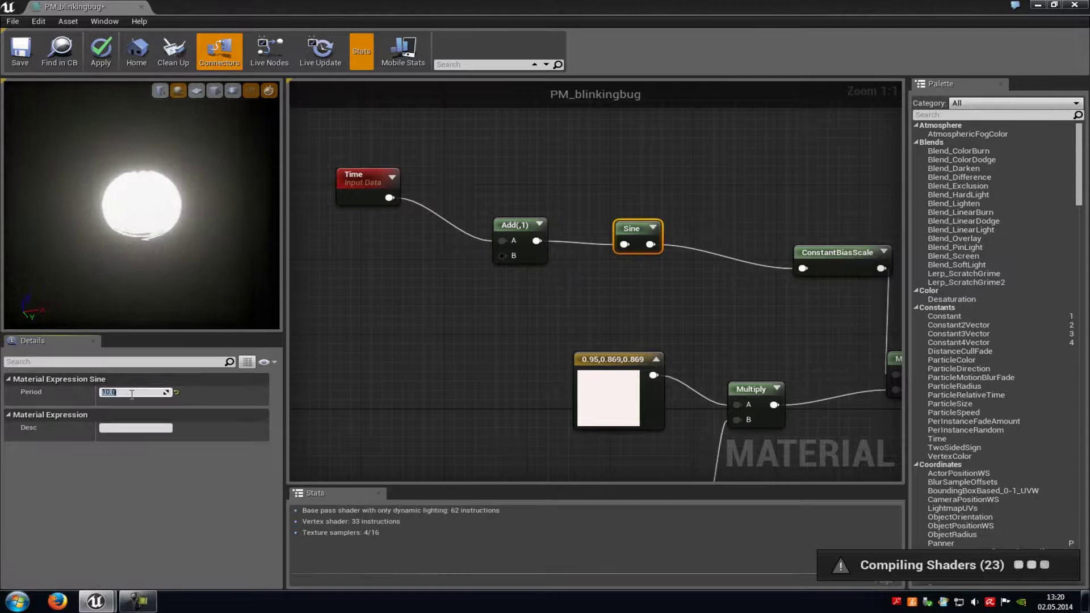
text(0.9)
key(Return)
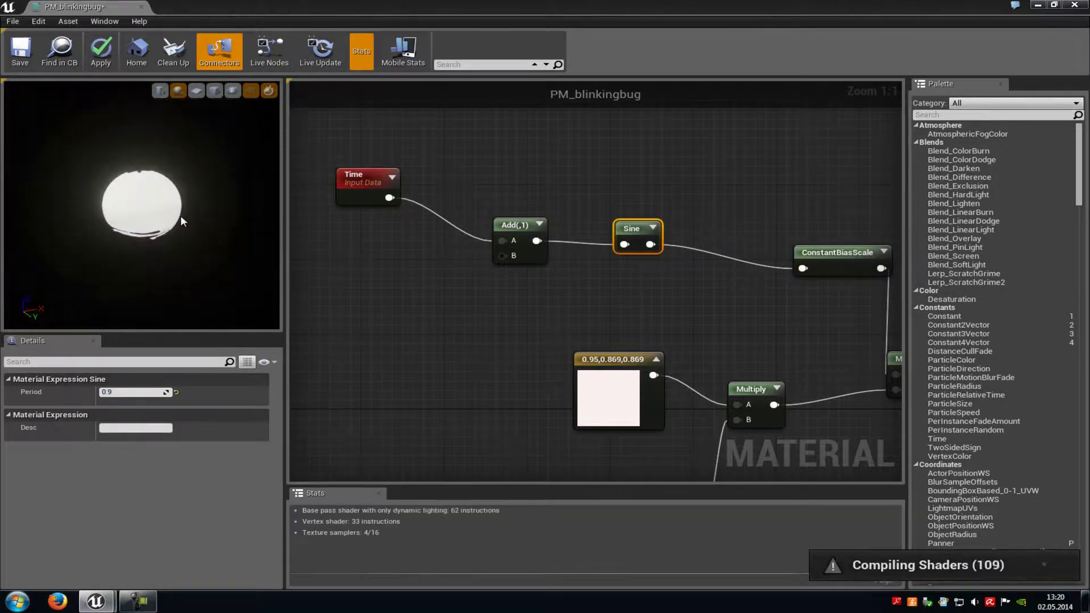
Change the Constant 3Vector glow color to red, about R 0.95, G 0.0755, B 0.0664.
right_drag(655, 332, 526, 203)
click(527, 203)
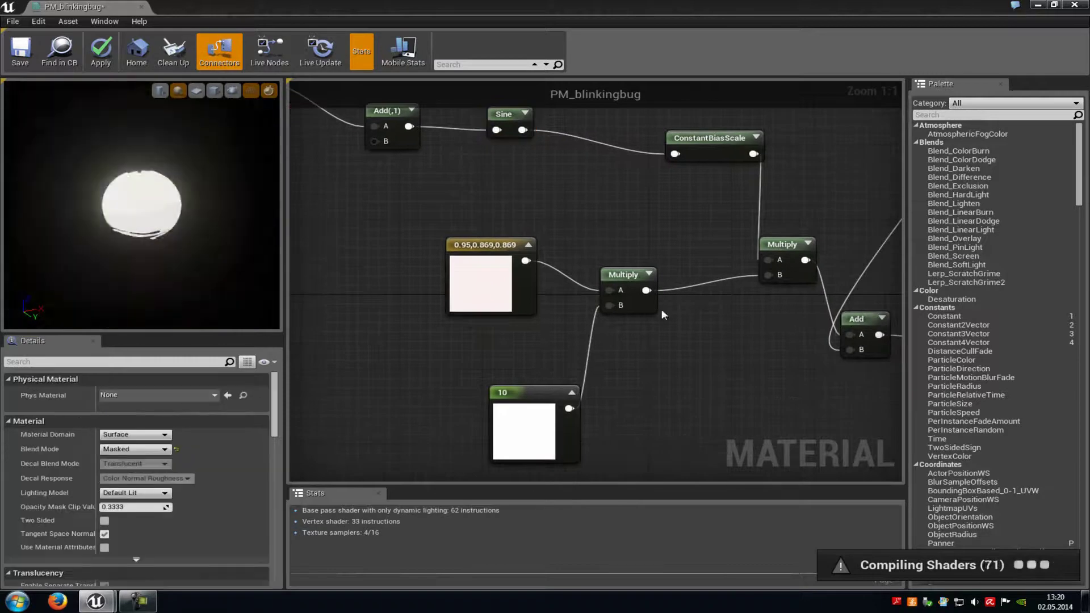
click(487, 287)
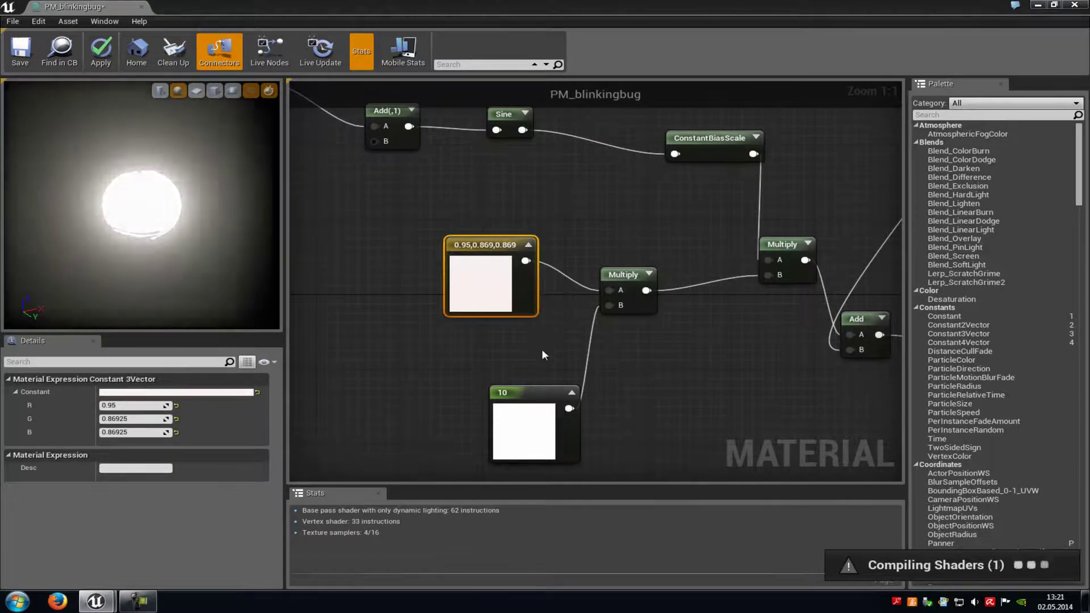
click(541, 349)
right_drag(542, 349, 526, 322)
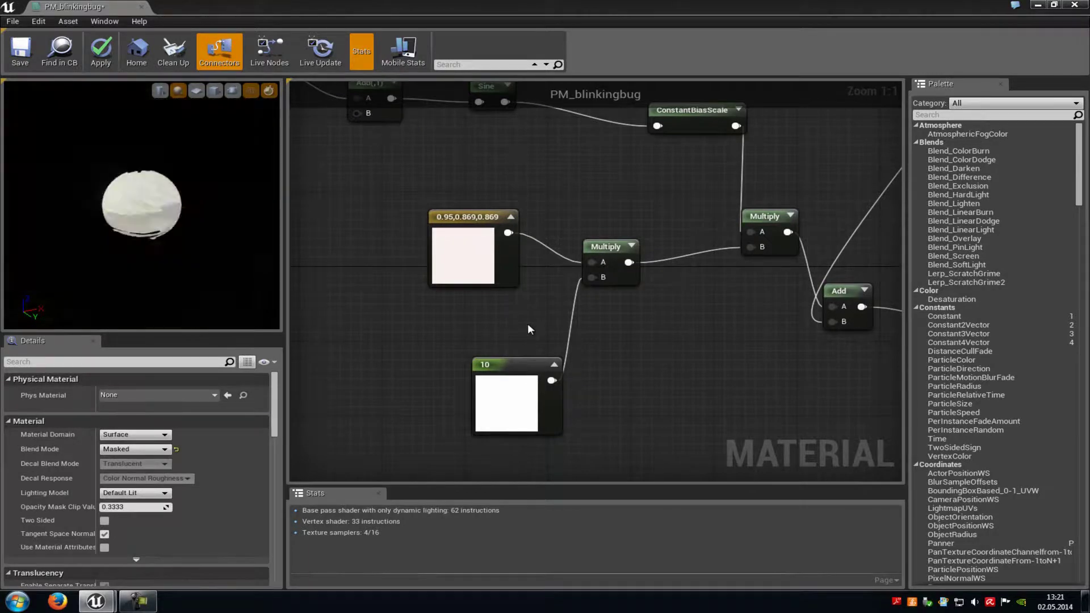
click(487, 224)
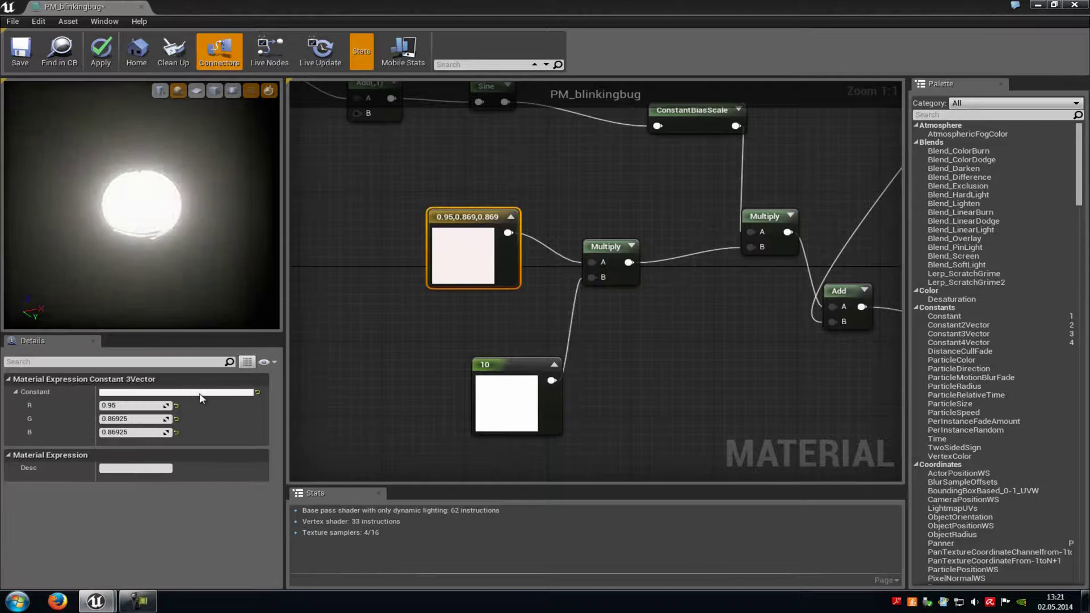
click(170, 392)
drag(299, 429, 340, 425)
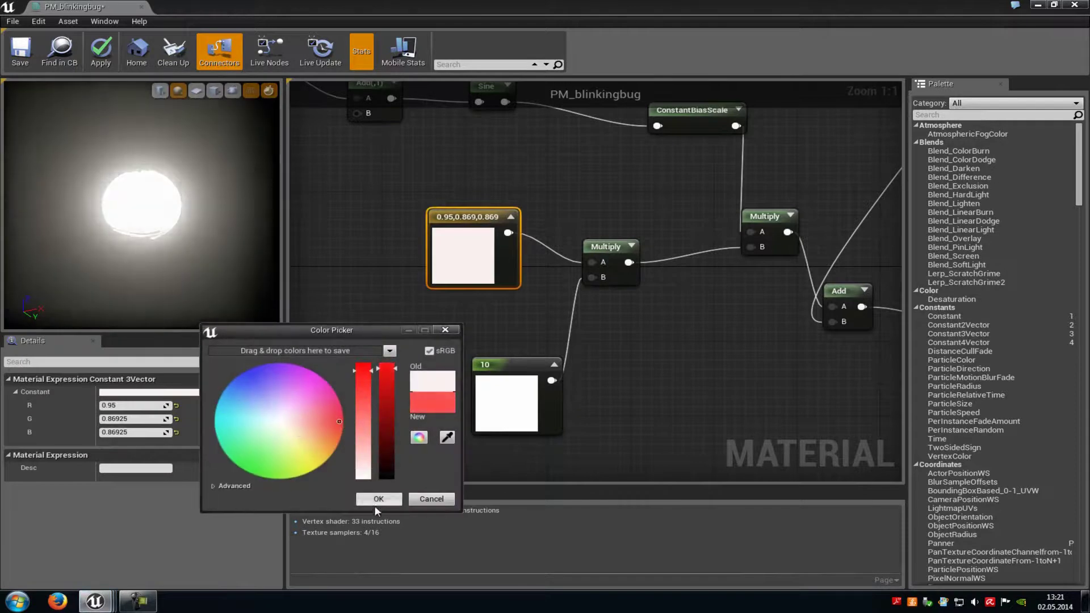
click(379, 499)
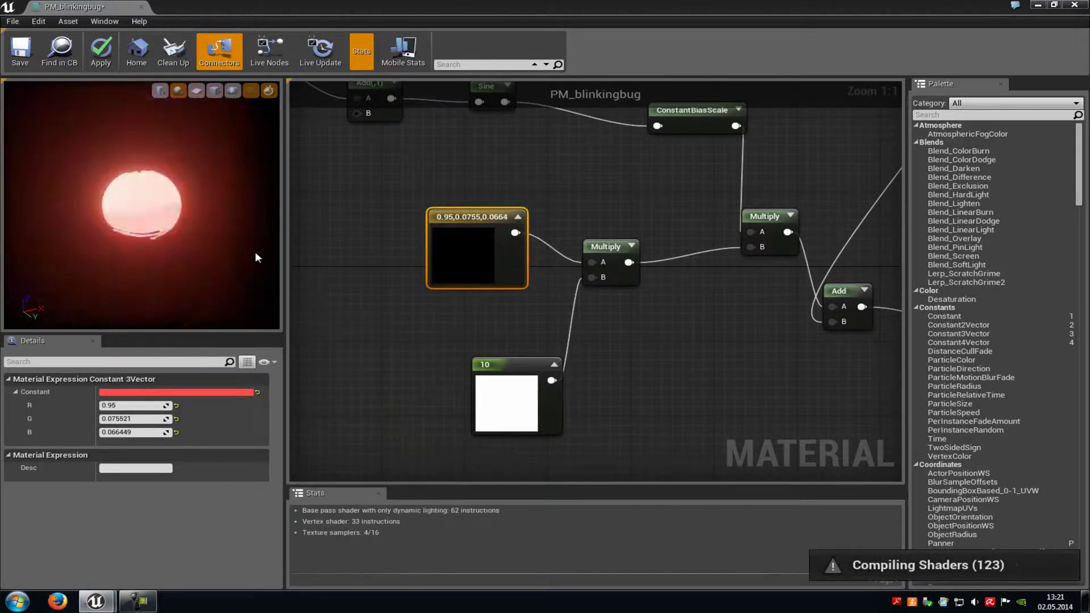
Set the brightness constant multiplied with the glow color to 1.
click(519, 407)
click(124, 392)
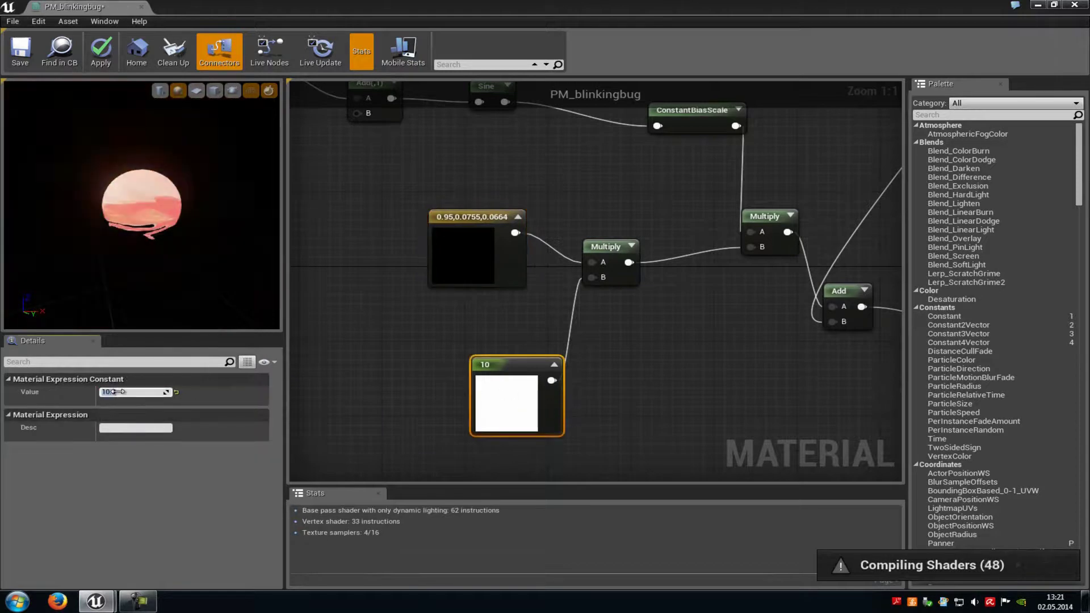
text(1)
key(Return)
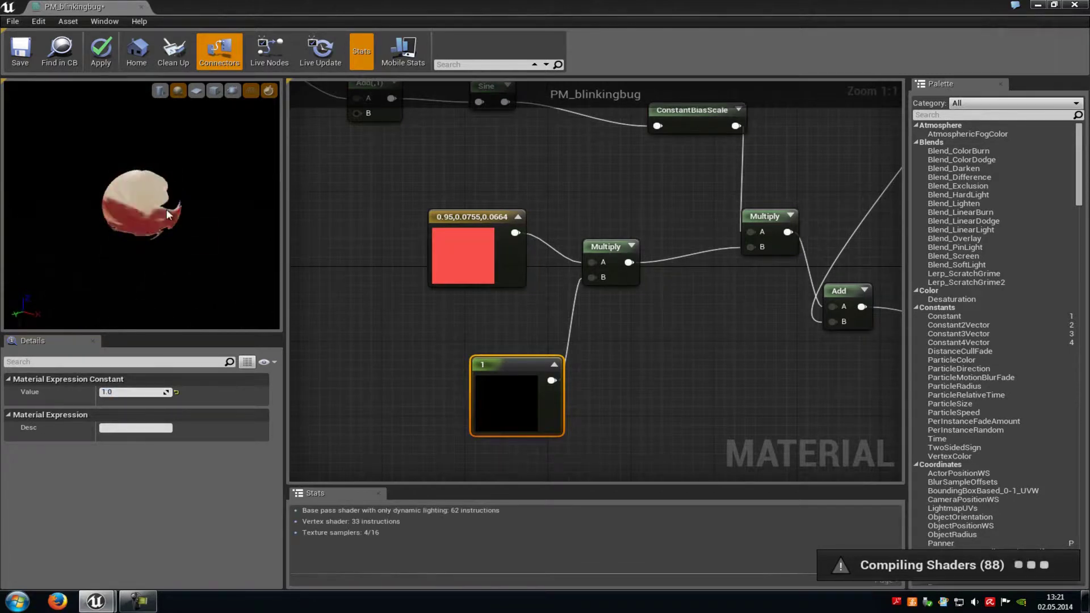
Nudge the brightness constant node slightly and set its value to 100.
drag(533, 386, 528, 389)
click(130, 393)
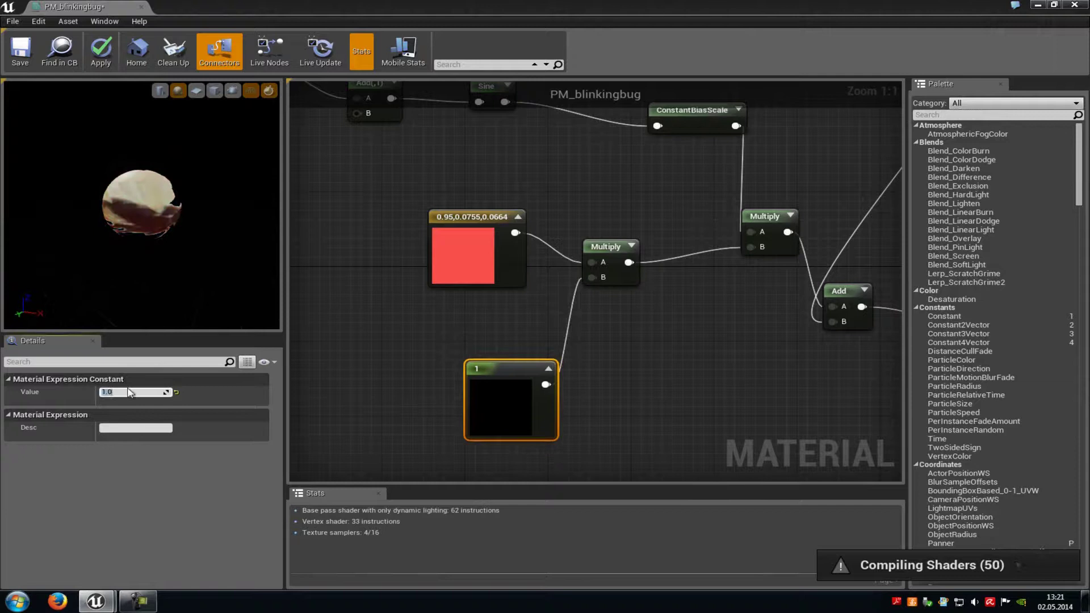
text(100)
key(Return)
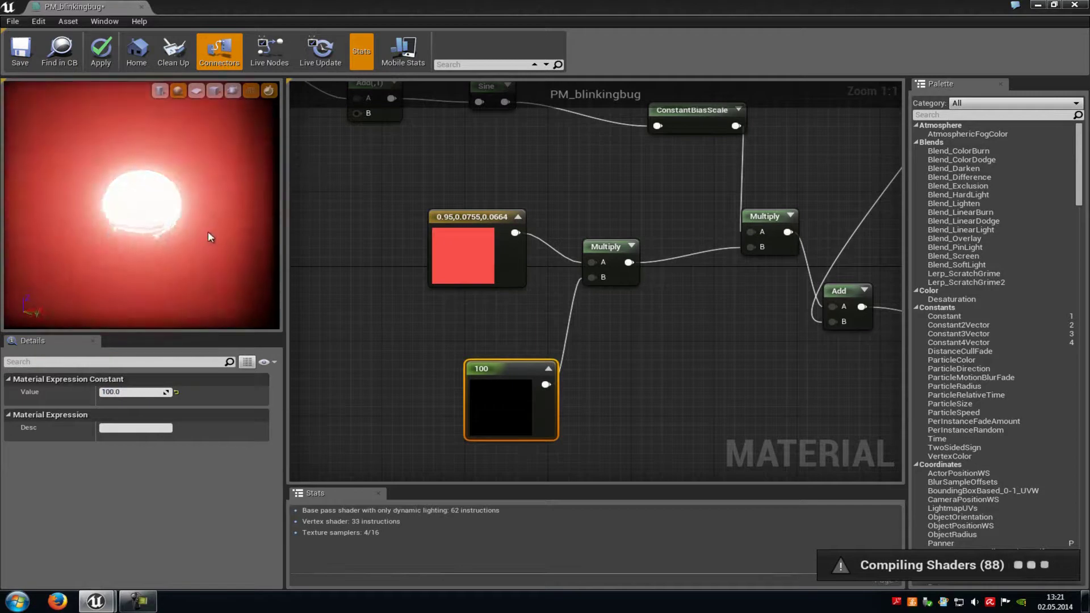
Set the brightness constant multiplied with the red glow color to 8.
click(130, 392)
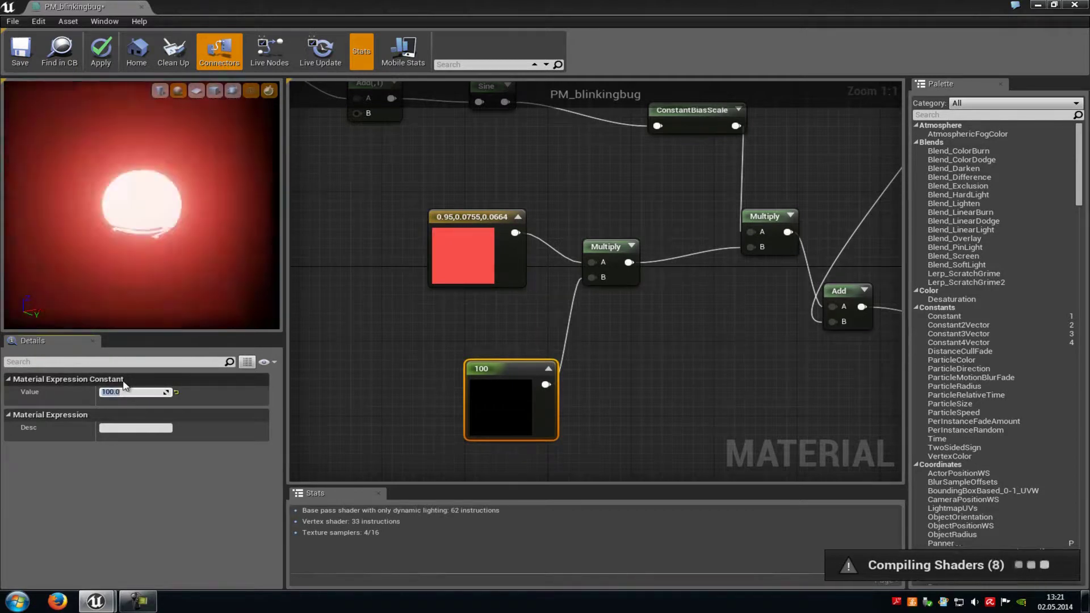
text(8)
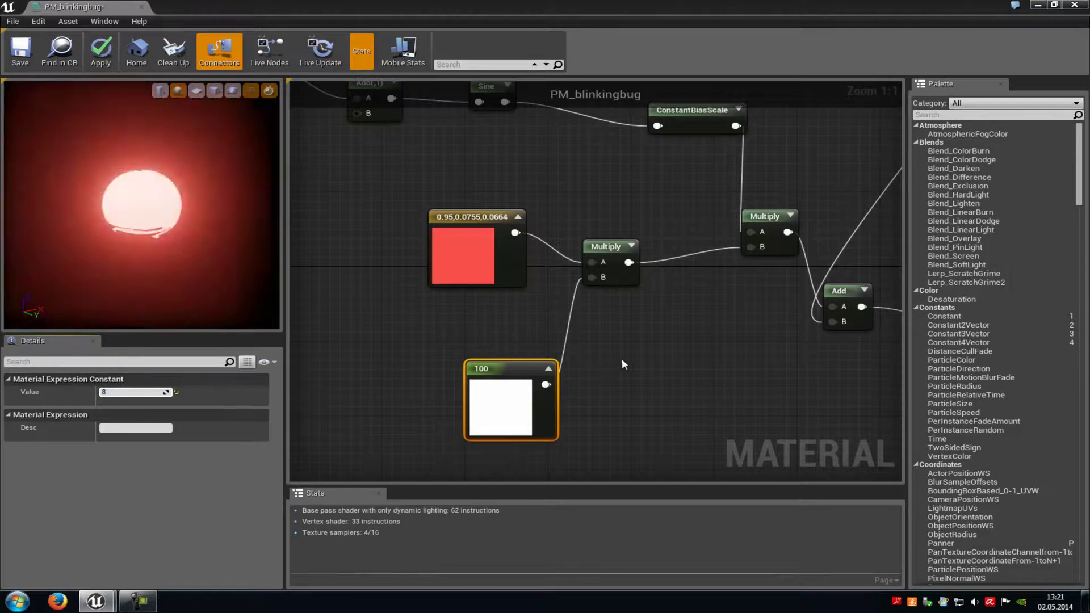
click(608, 359)
Apply the changes to the PM_blinkingbug material.
right_drag(731, 325, 582, 351)
scroll(583, 353, down, 2)
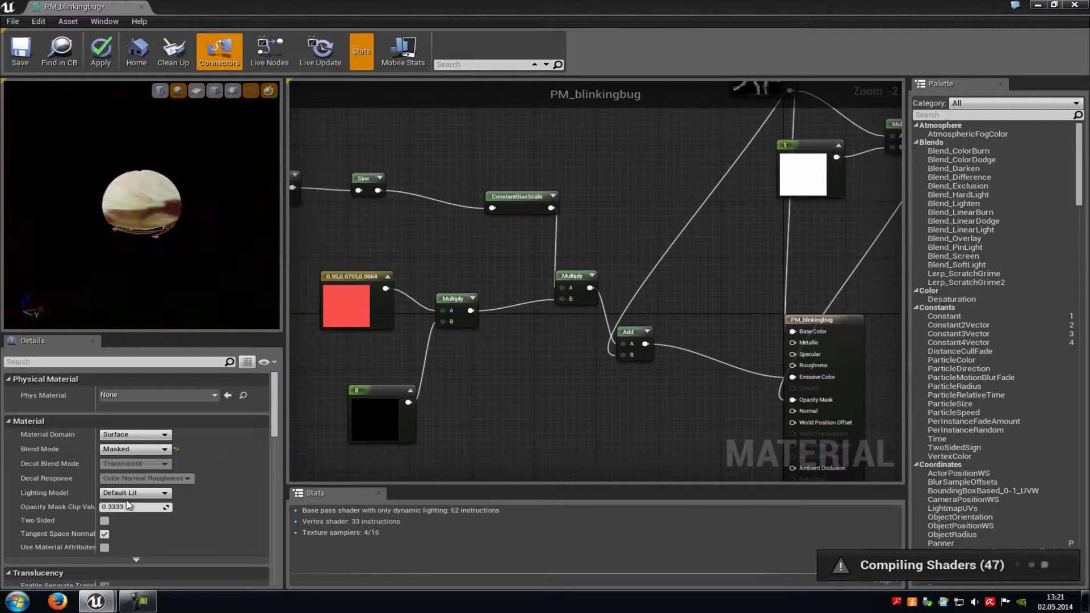
right_drag(596, 456, 540, 425)
click(101, 53)
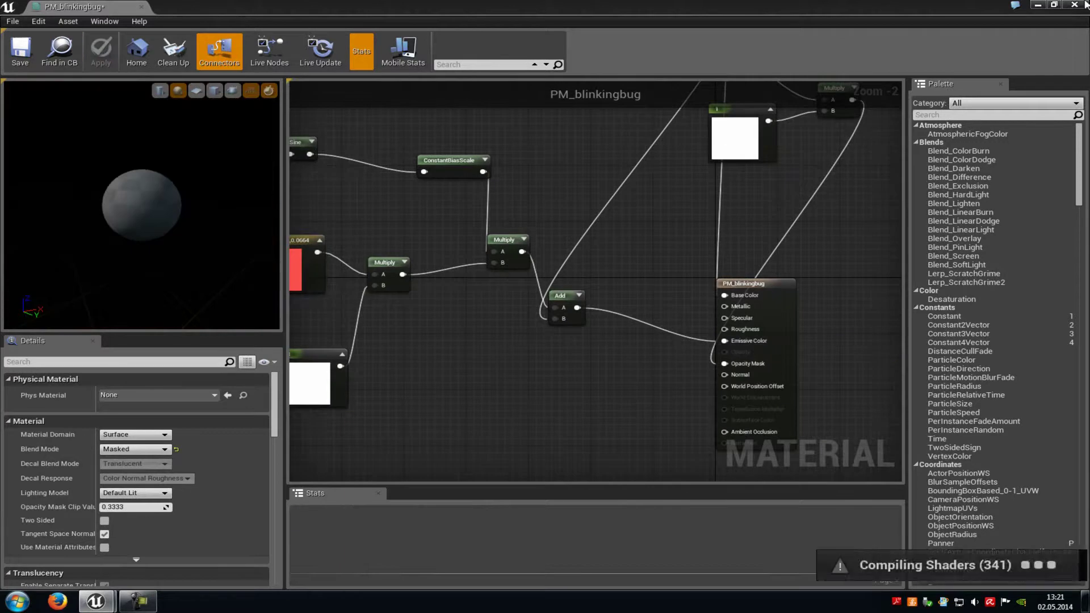
Open the P_blinkingbug particle system and examine the settings of its Spawn, Lifetime and Initial Size modules.
key(alt+Tab)
double_click(124, 400)
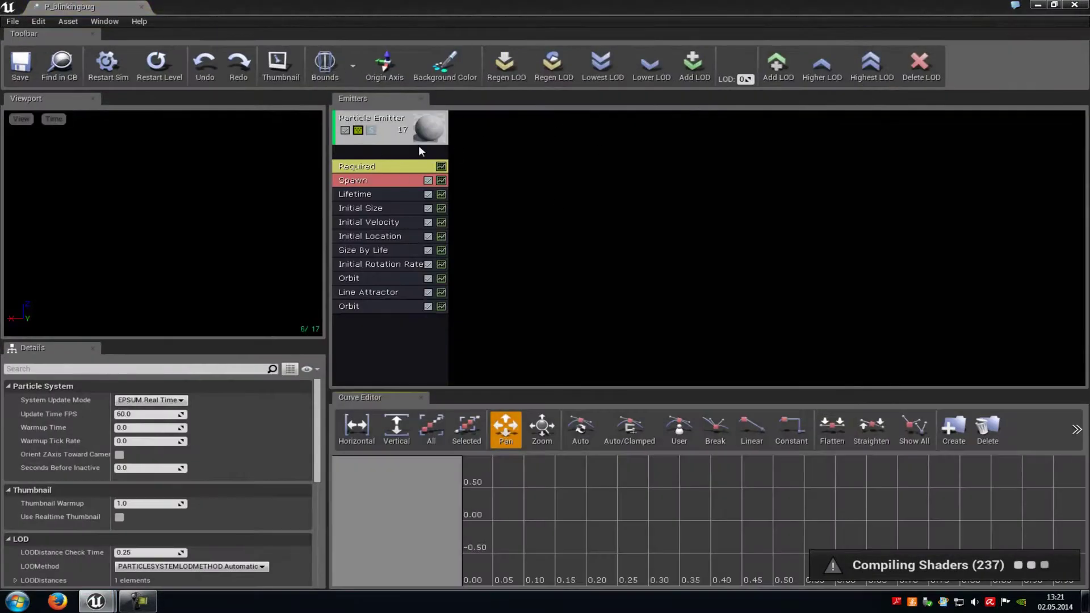
click(374, 180)
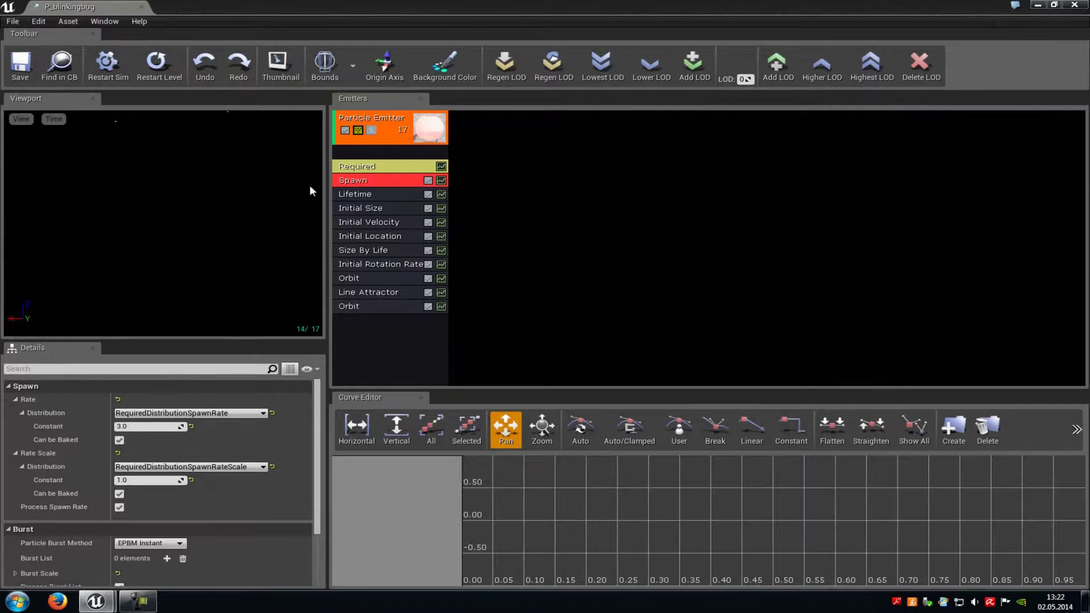
click(367, 195)
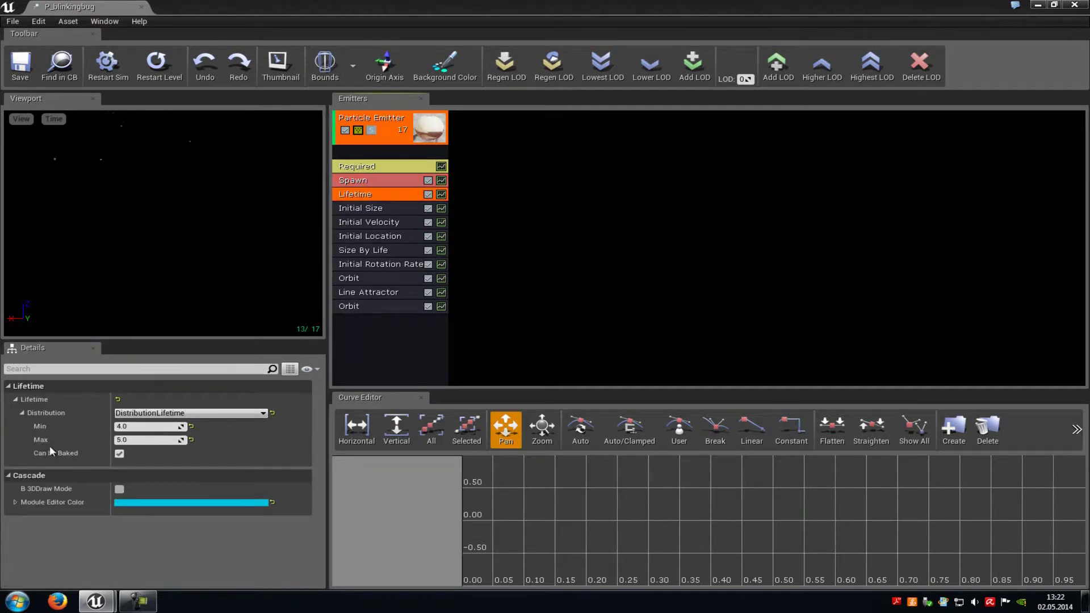
click(373, 208)
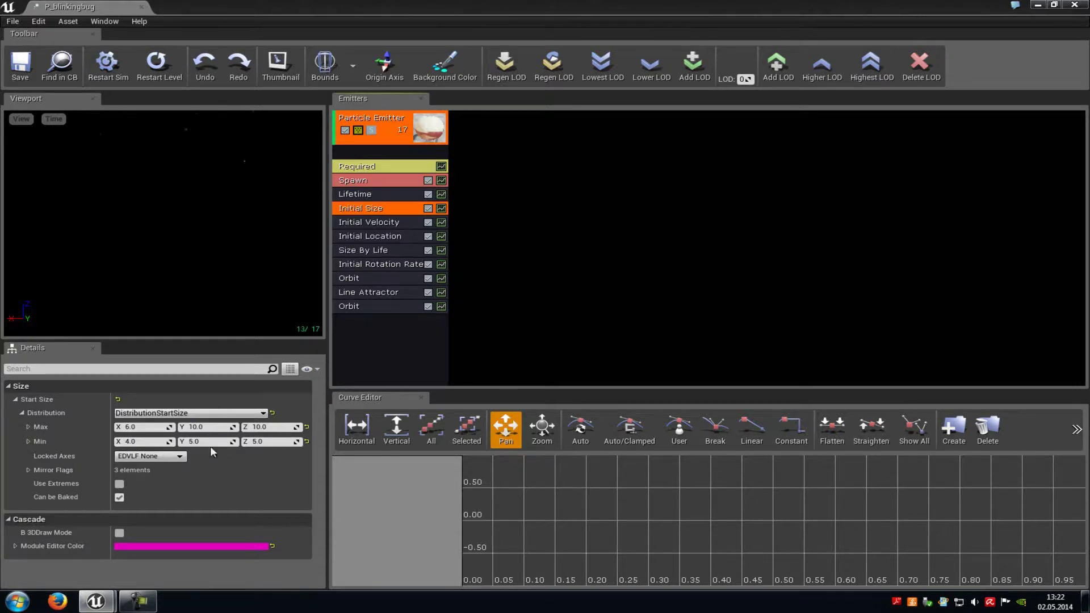
Expand the Start Velocity distribution of the Initial Velocity module to examine its minimum and maximum ranges.
click(399, 225)
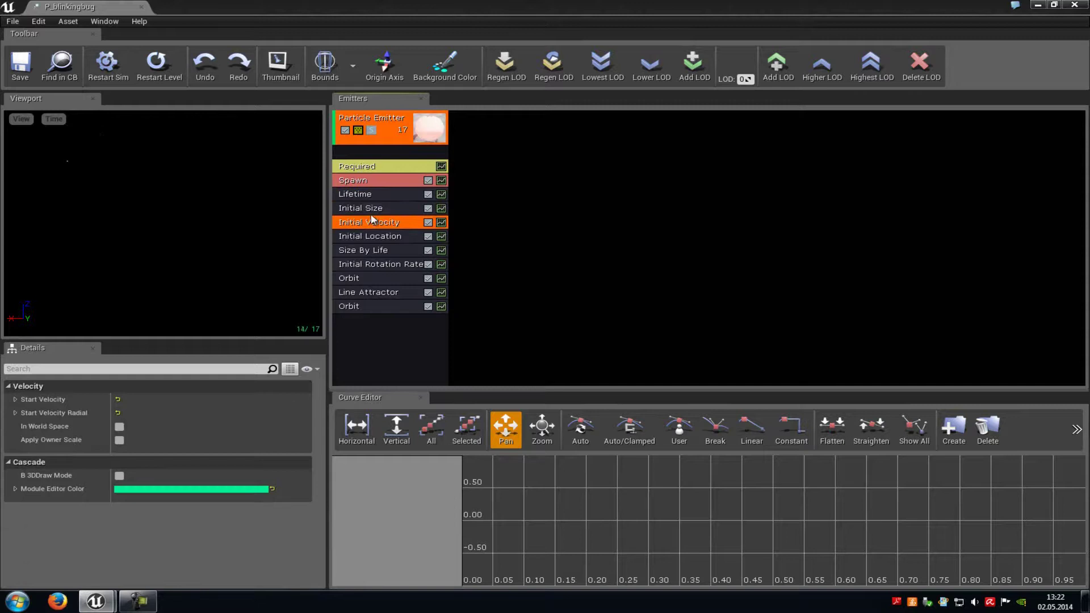
click(14, 399)
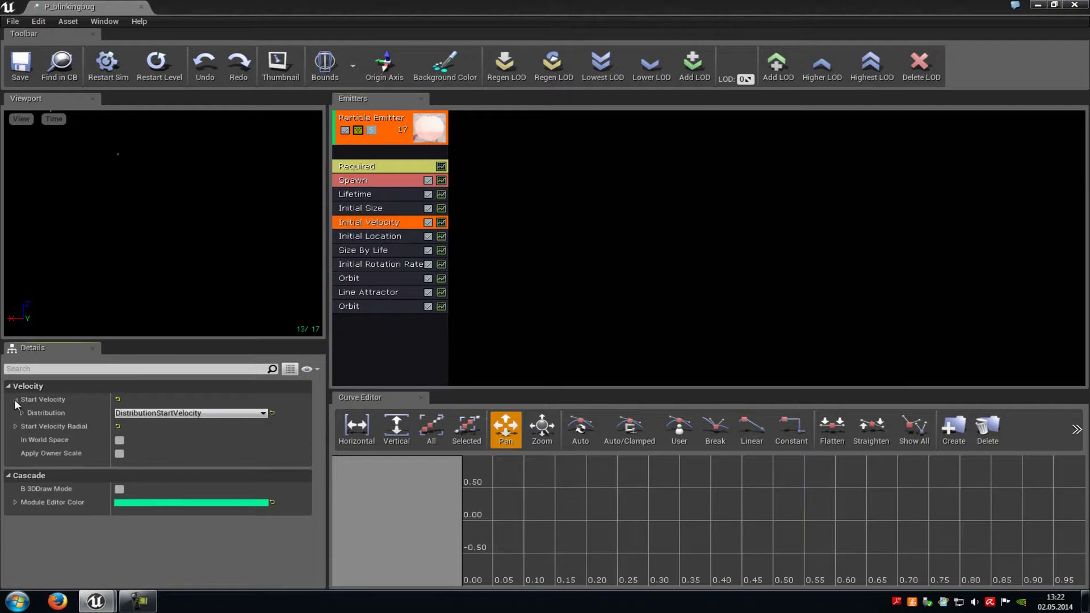
click(22, 414)
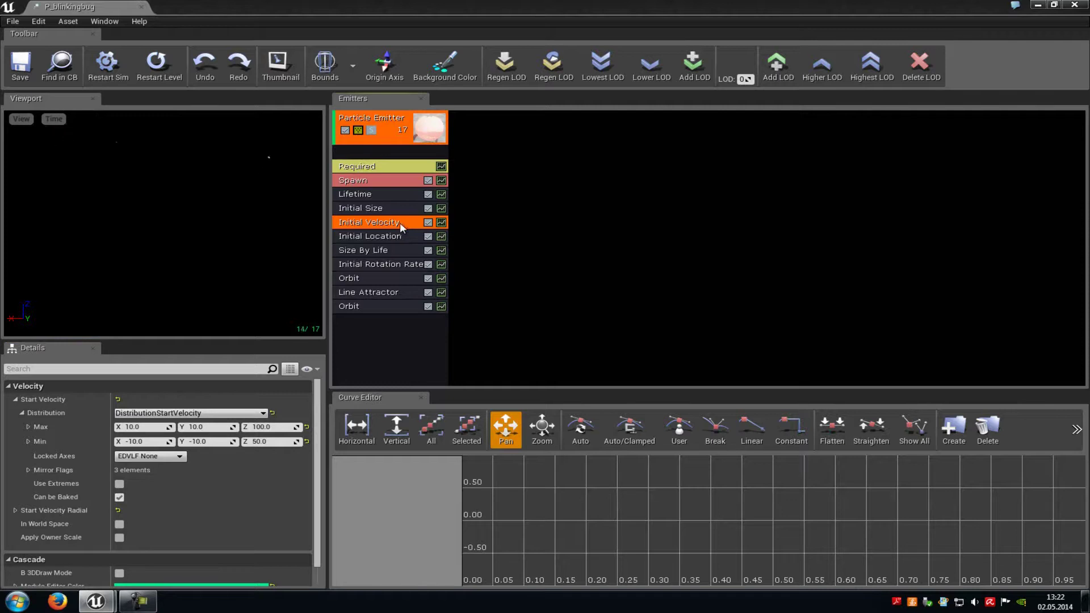
Examine the emitter's remaining modules in order, from Initial Location through Size By Life and Line Attractor to the last Orbit.
click(376, 237)
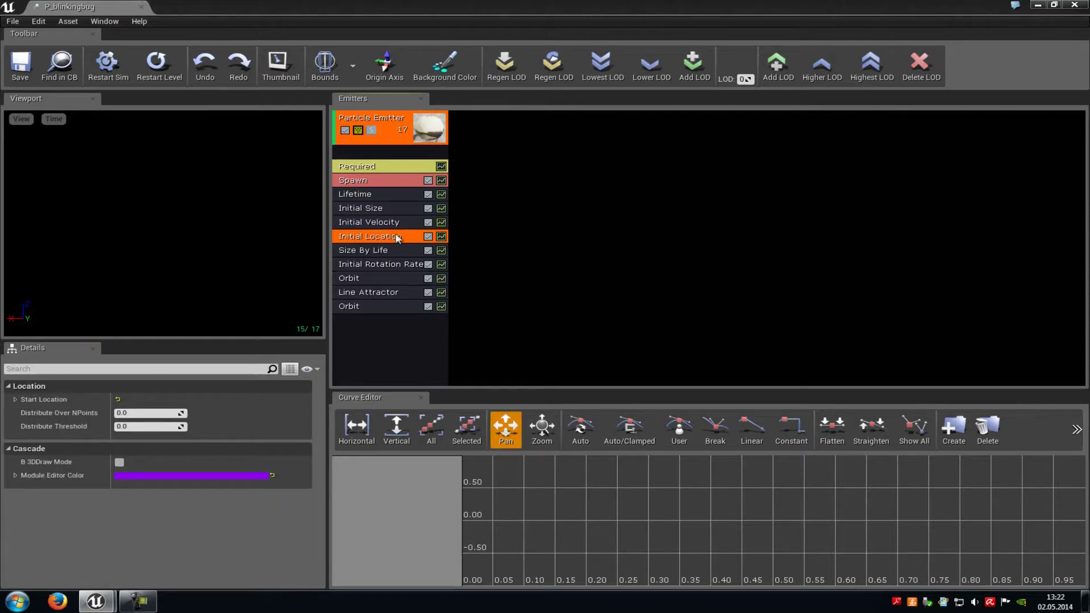
click(383, 252)
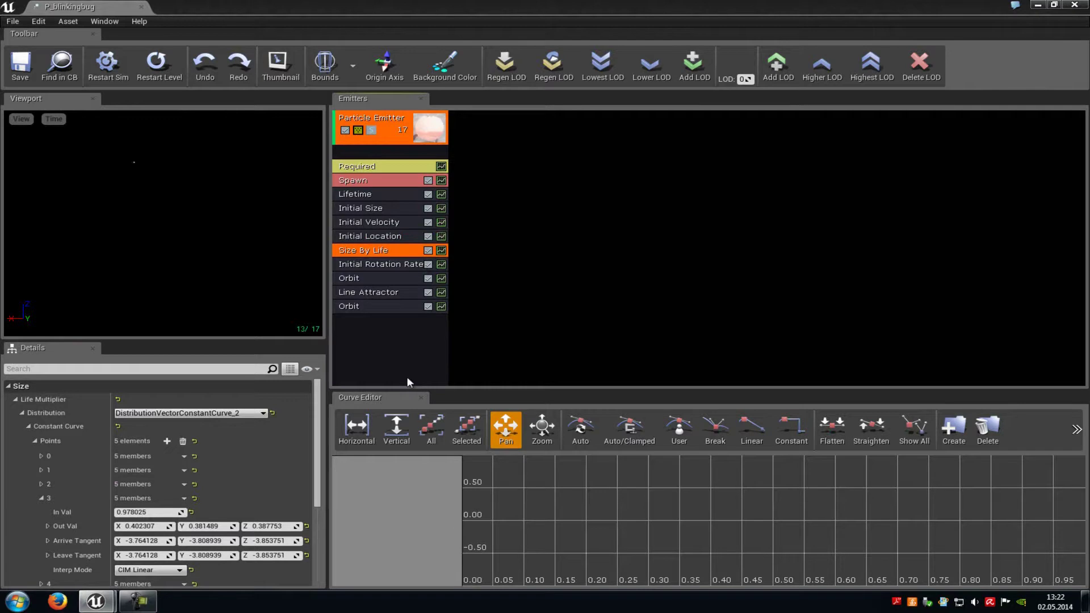
click(398, 266)
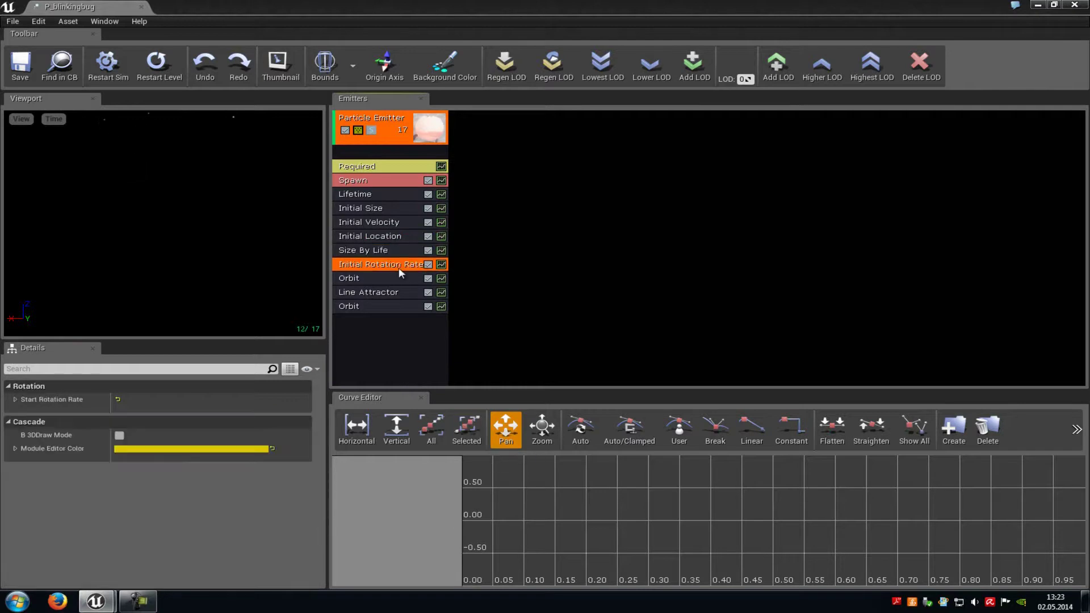
click(374, 281)
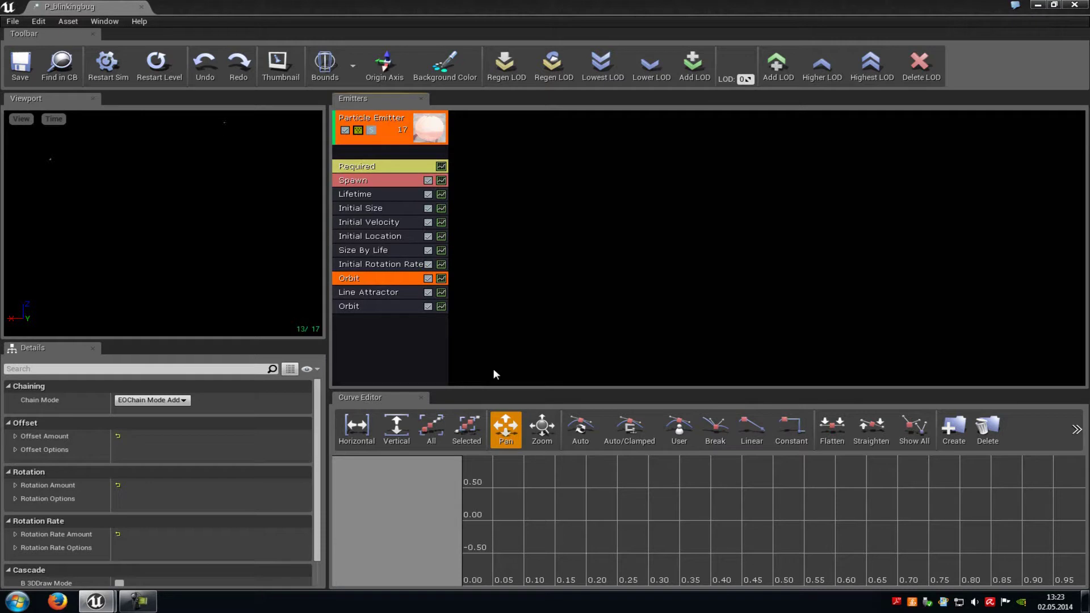
click(390, 293)
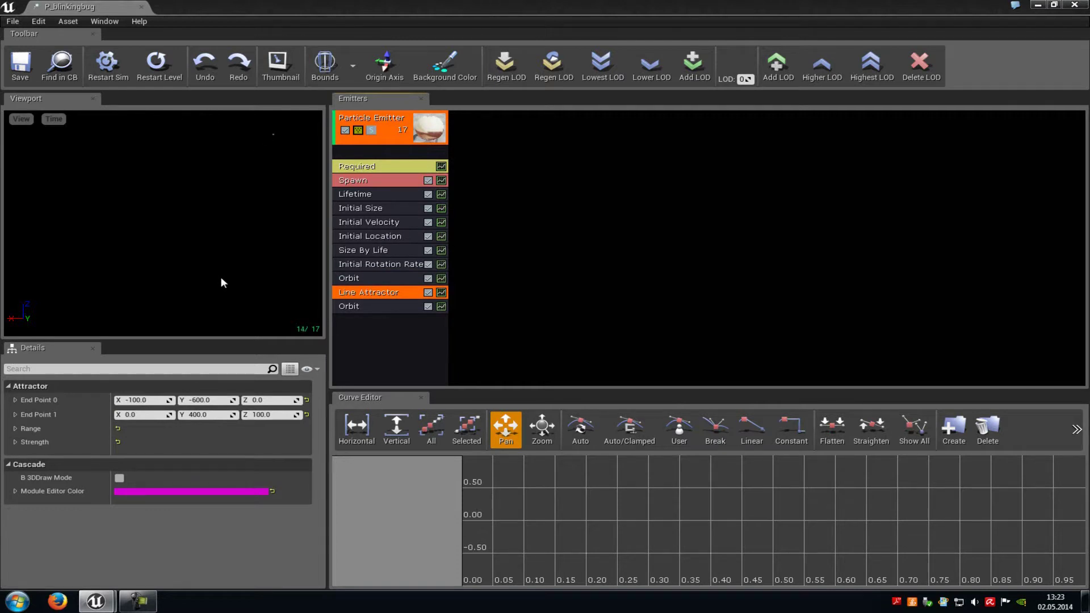
click(380, 306)
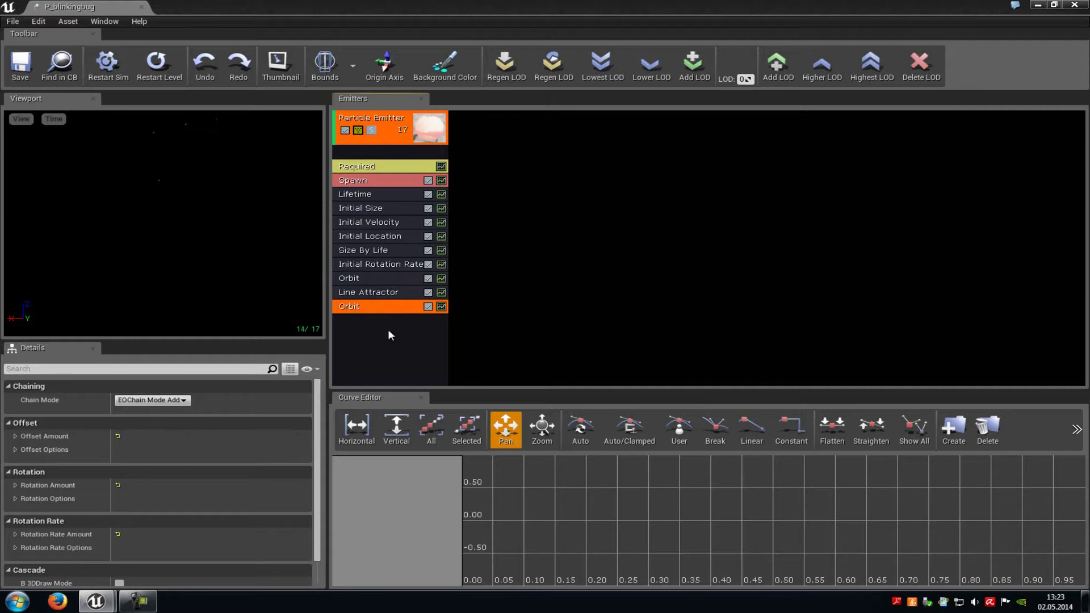
Review the Line Attractor, Size By Life and both Orbit modules again, collapsing point 3 of the Size By Life curve.
click(382, 293)
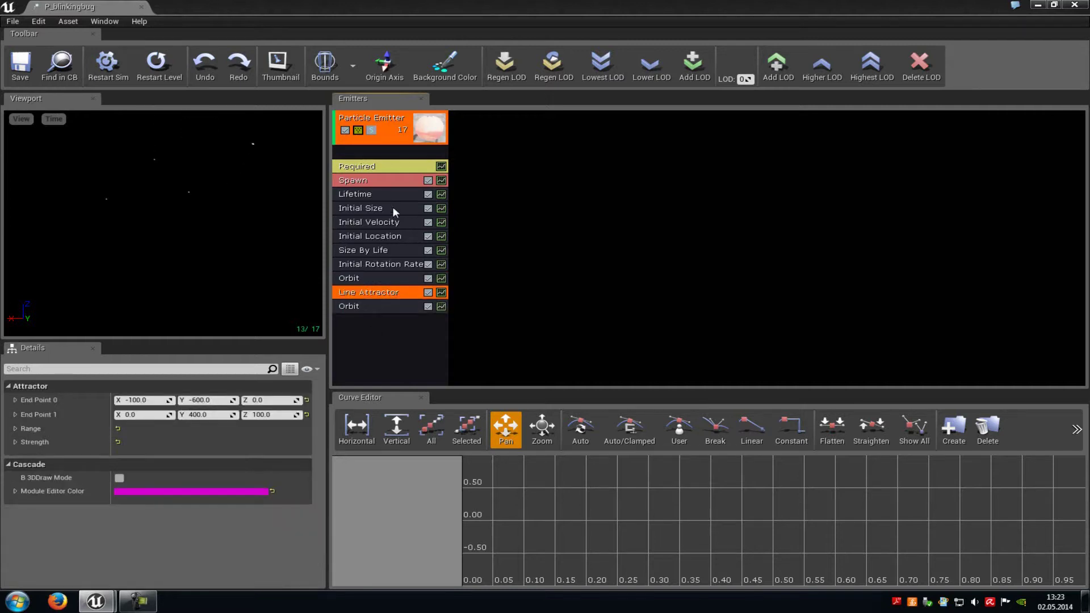
click(380, 251)
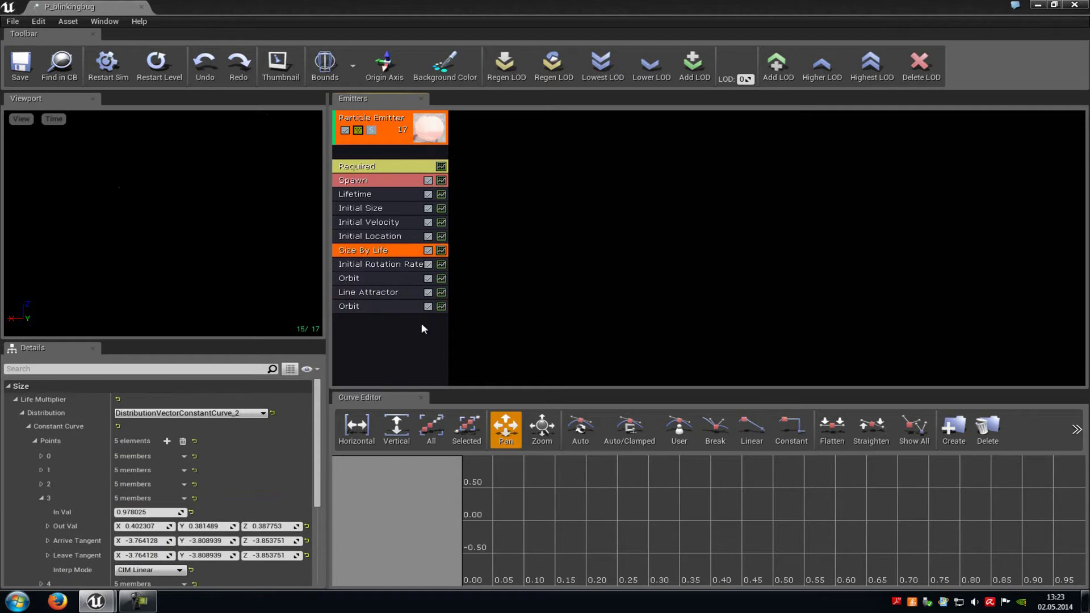
scroll(210, 516, down, 2)
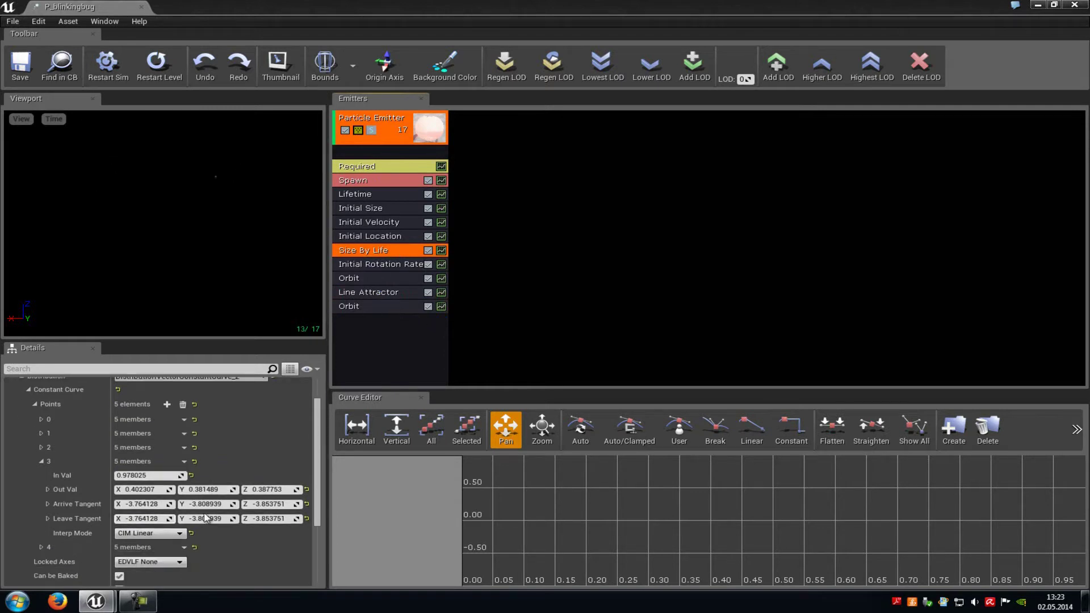
click(41, 460)
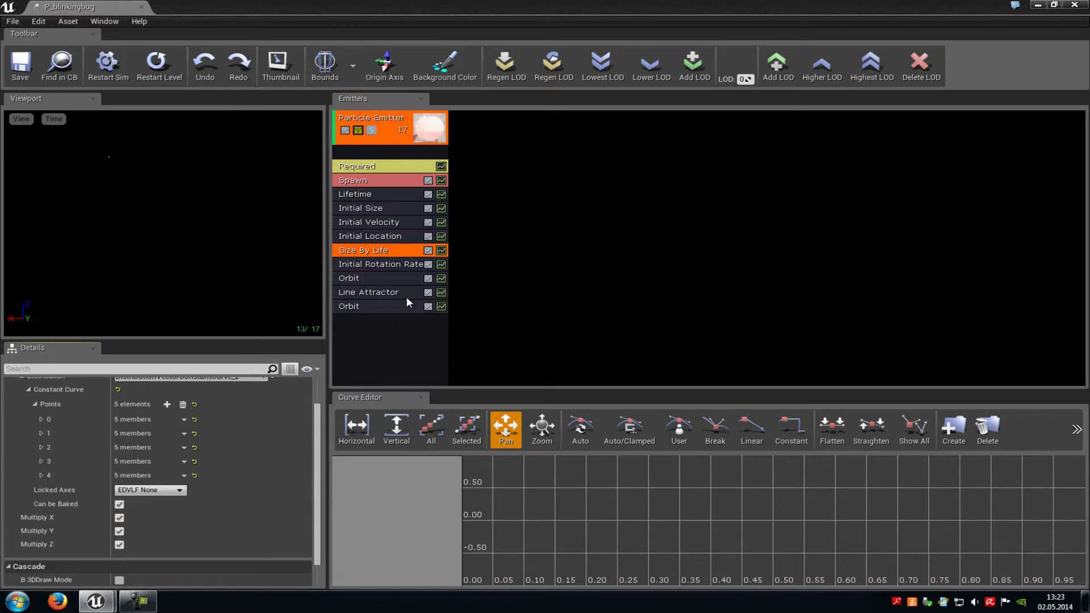
click(378, 306)
click(379, 280)
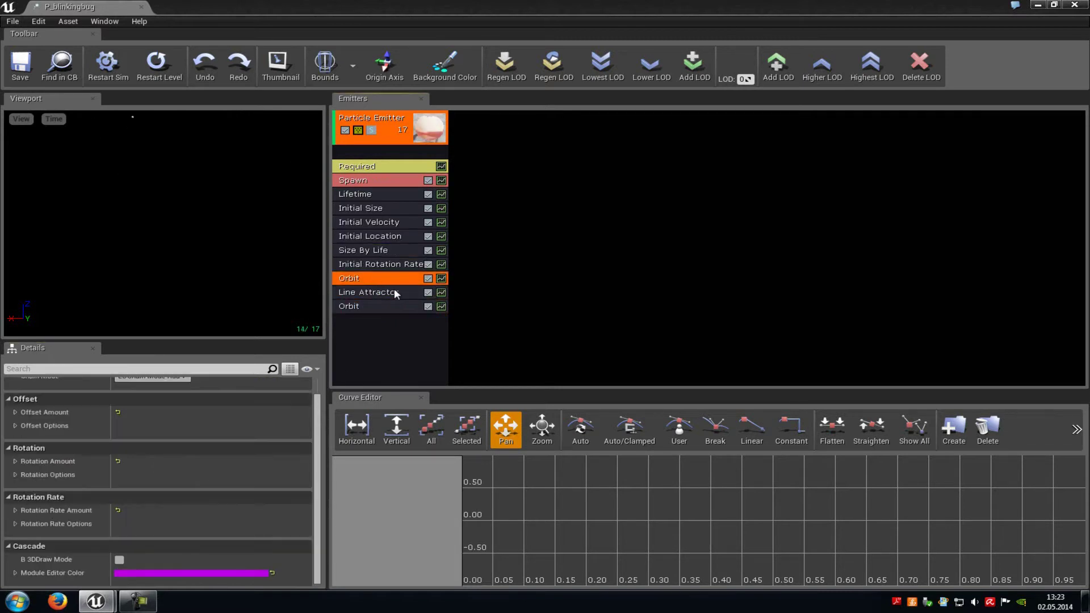
click(364, 293)
click(369, 250)
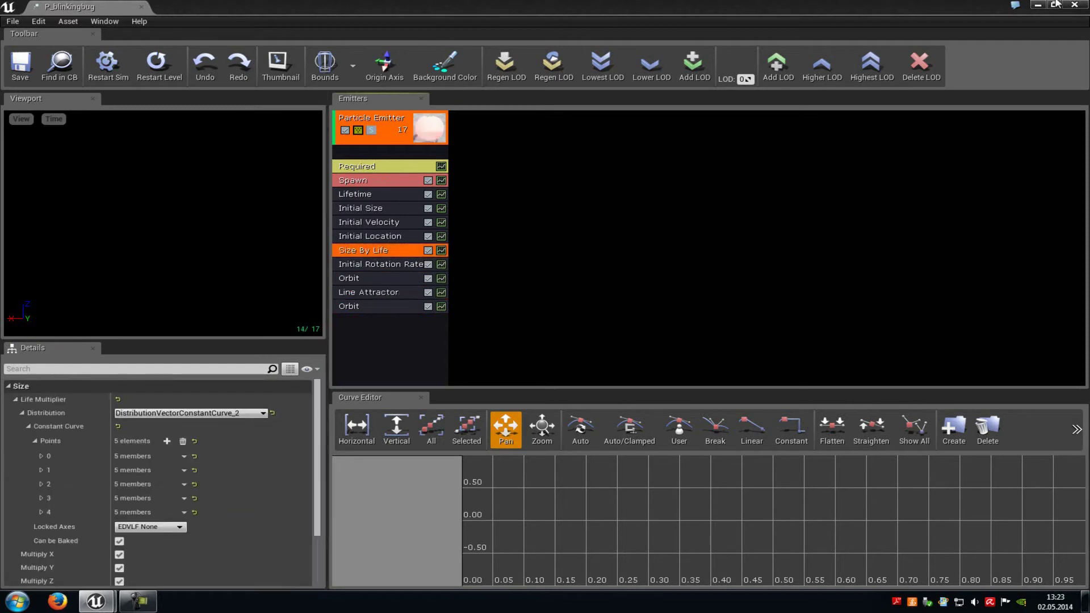
Return to the level editor and start playing the level from a chosen spot in the viewport.
click(1056, 4)
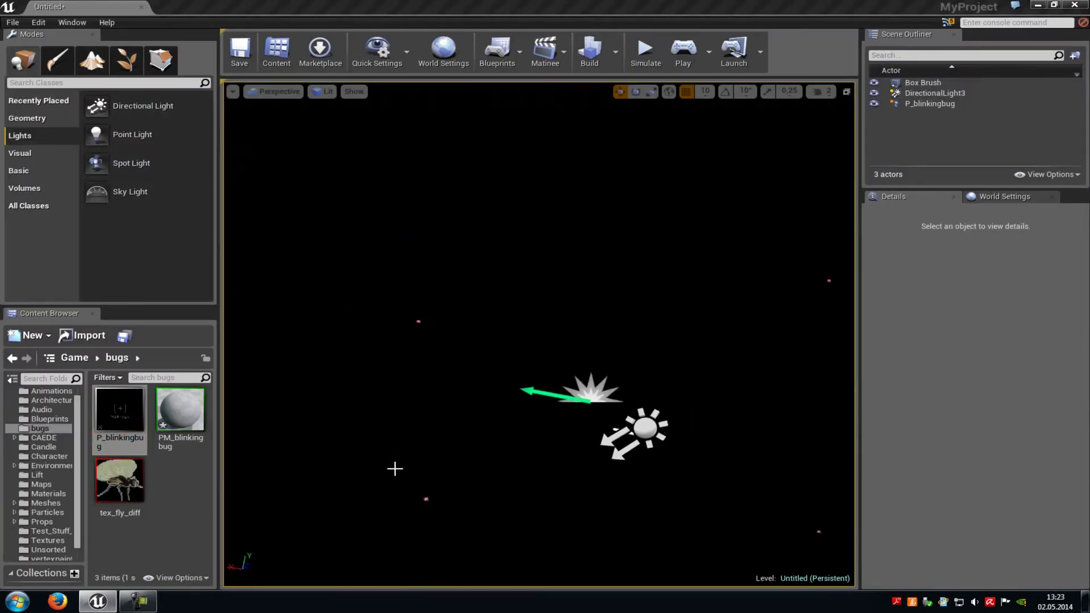
right_click(603, 315)
click(646, 459)
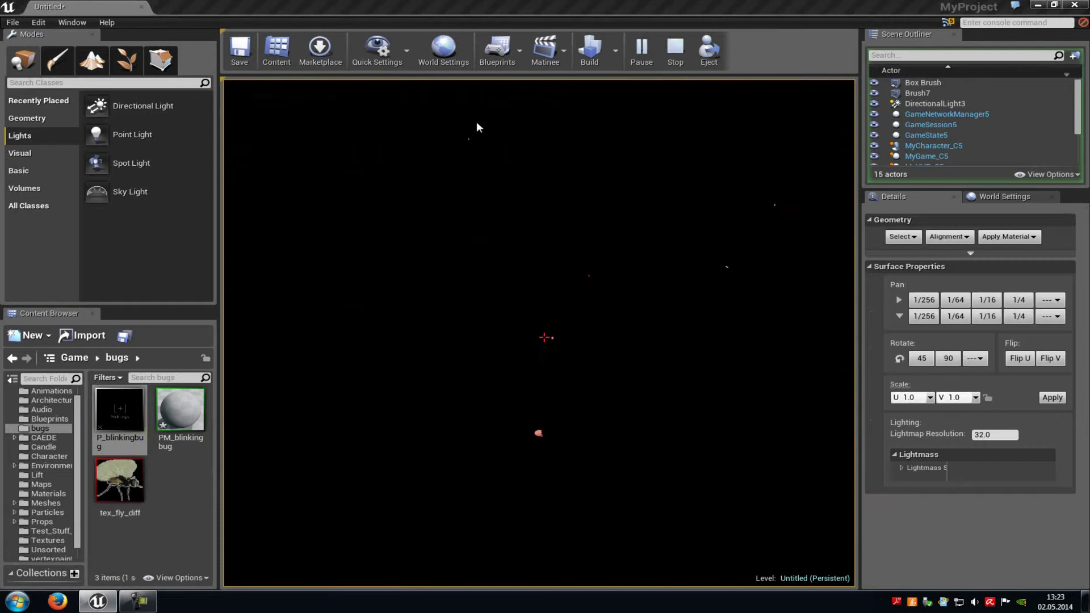